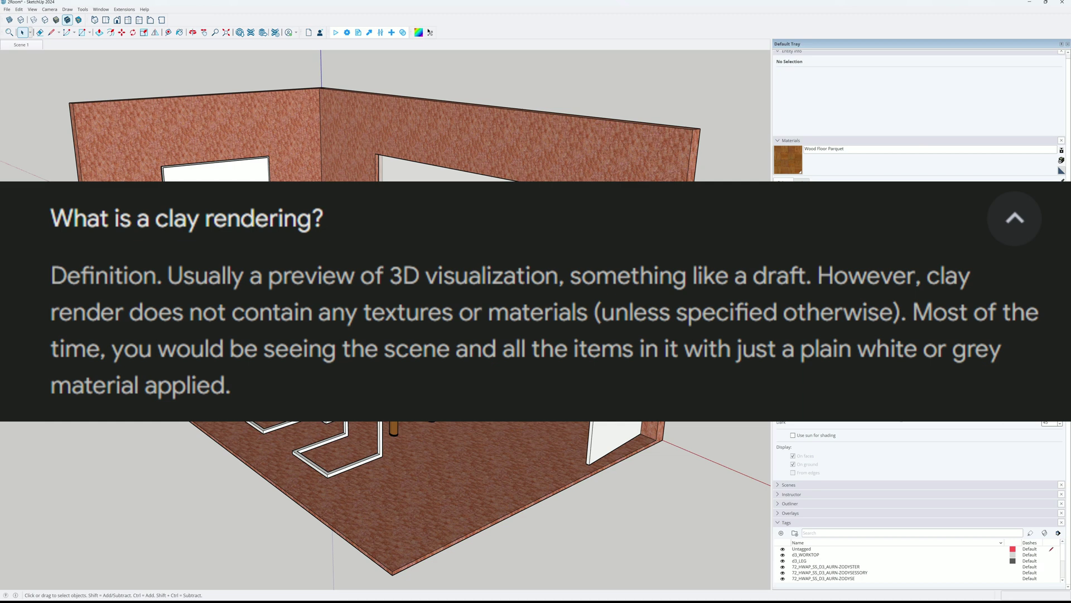
# - Orbit the view so the whole textured meeting room is framed from the front three-quarters
pyautogui.moveTo(335, 302); pyautogui.dragTo(433, 310, button='middle')
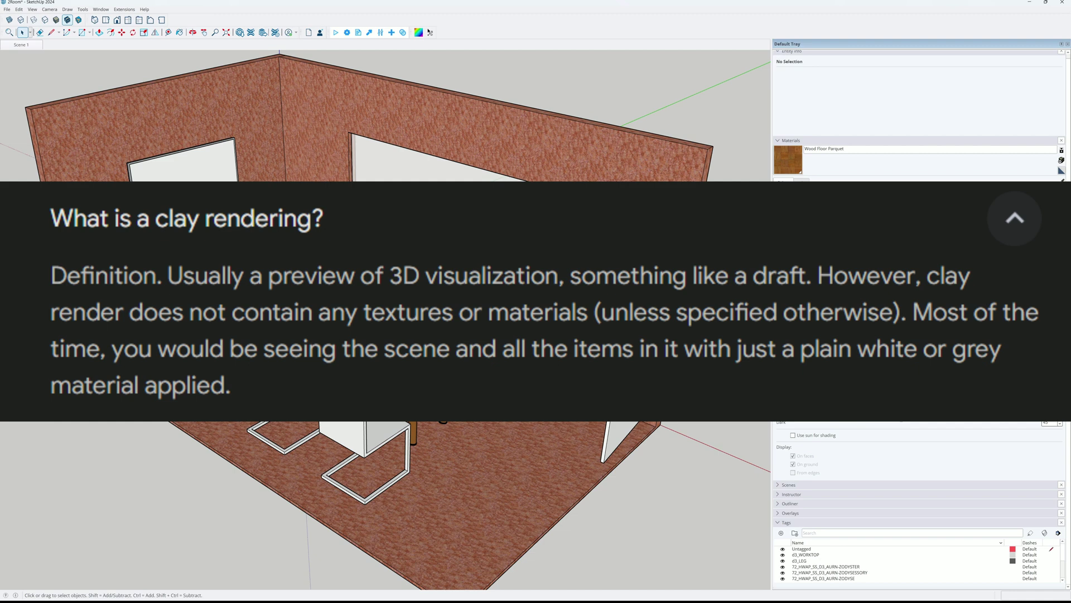
pyautogui.moveTo(432, 310); pyautogui.dragTo(391, 307, button='middle')
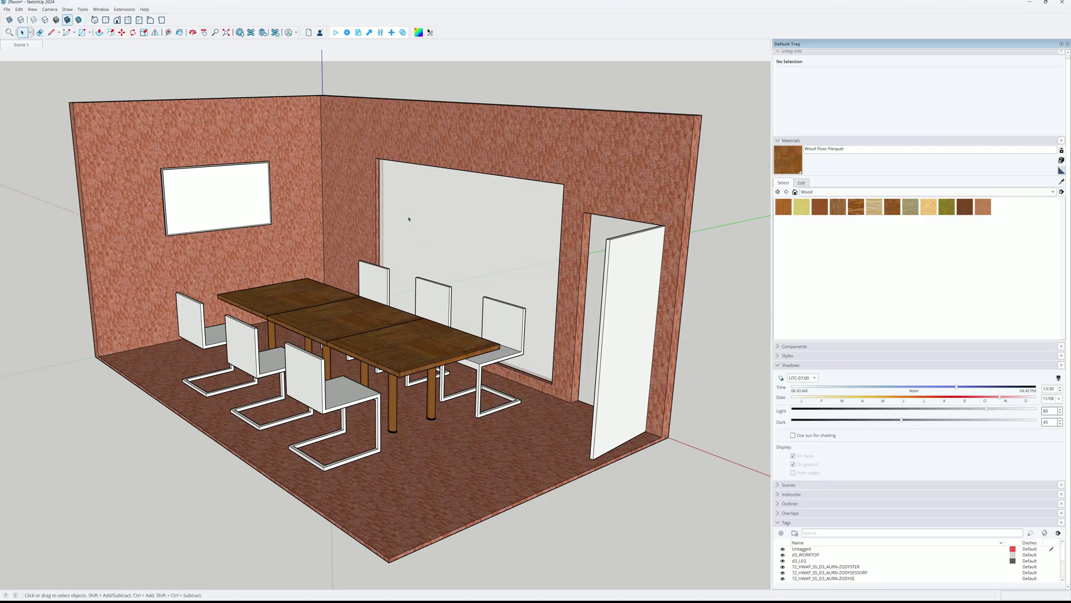
# - Run Brighter3D's Scene Tools 'Remove all textures from materials' and dismiss the confirmation message
pyautogui.click(123, 9)
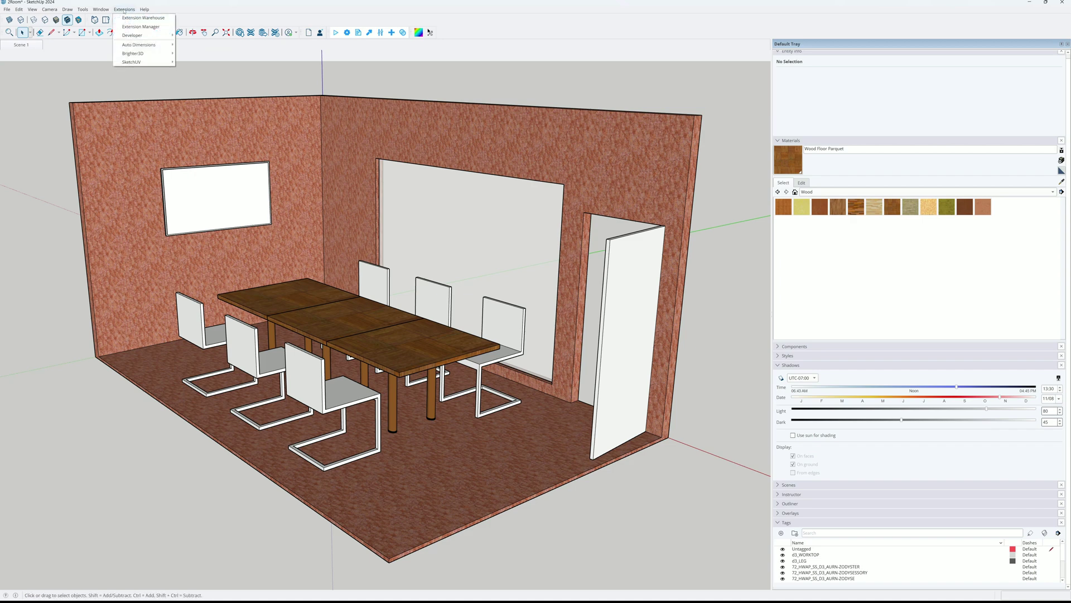
pyautogui.moveTo(159, 55)
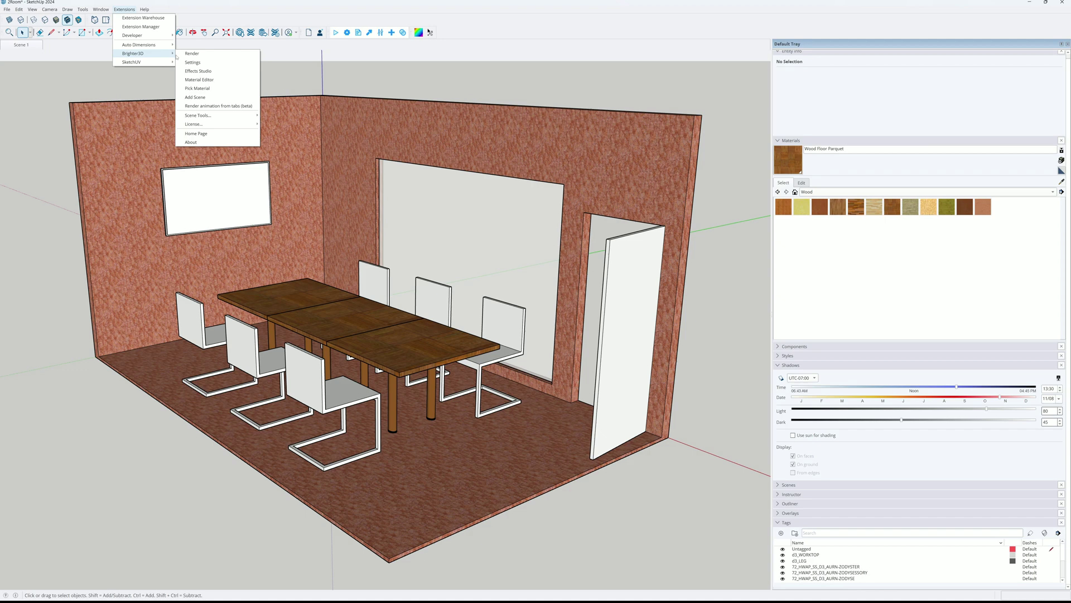
pyautogui.moveTo(229, 121)
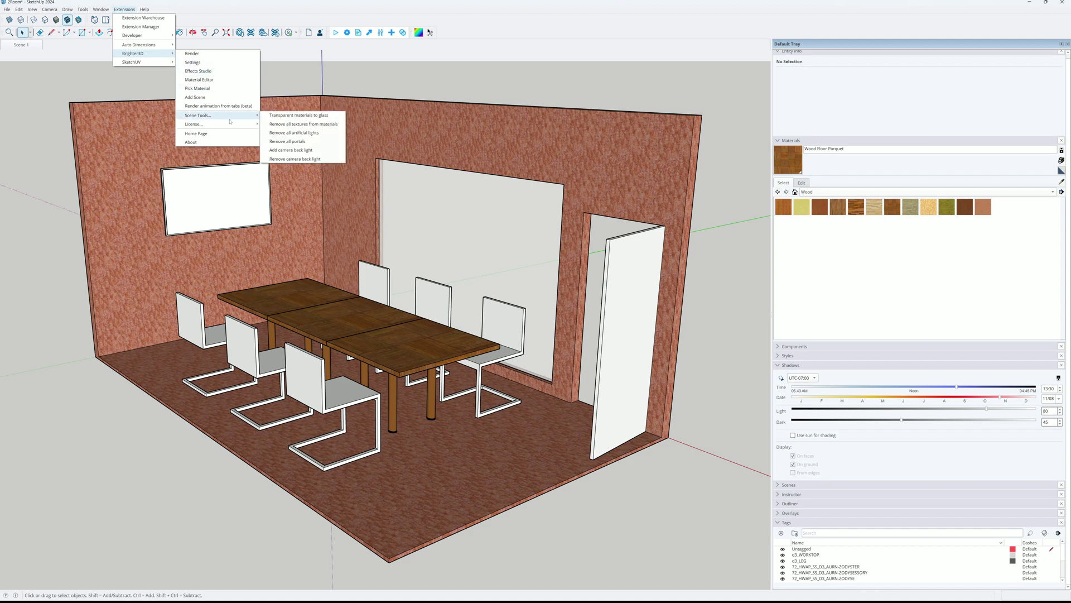
pyautogui.click(316, 128)
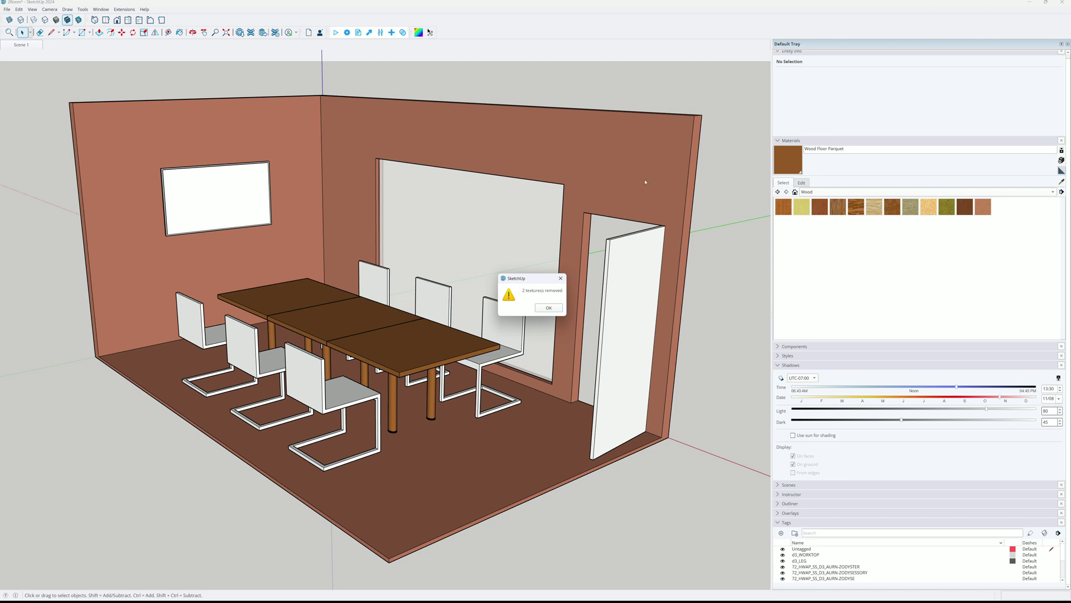
pyautogui.click(552, 307)
# - Preview the Exterior, Details, Dark Pen and Colored Clay styles on the room
pyautogui.click(548, 328)
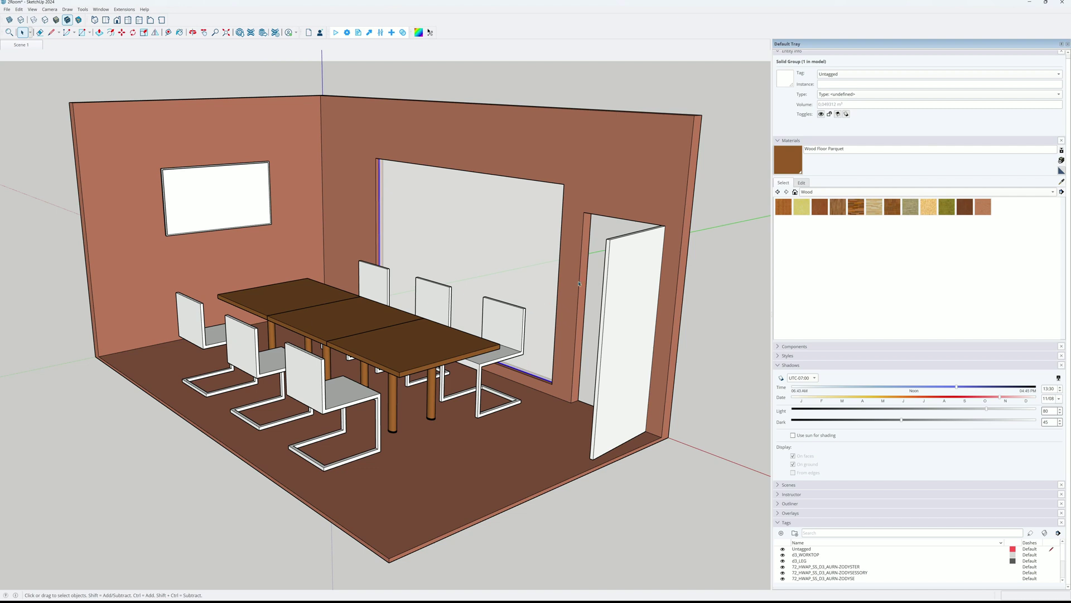
pyautogui.press('Escape')
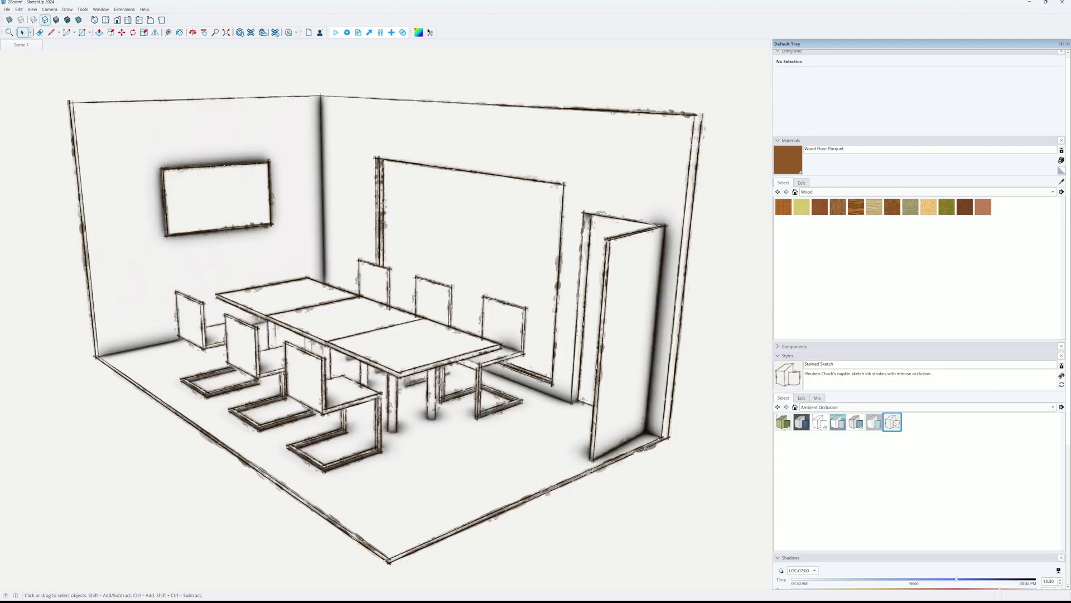
pyautogui.click(837, 422)
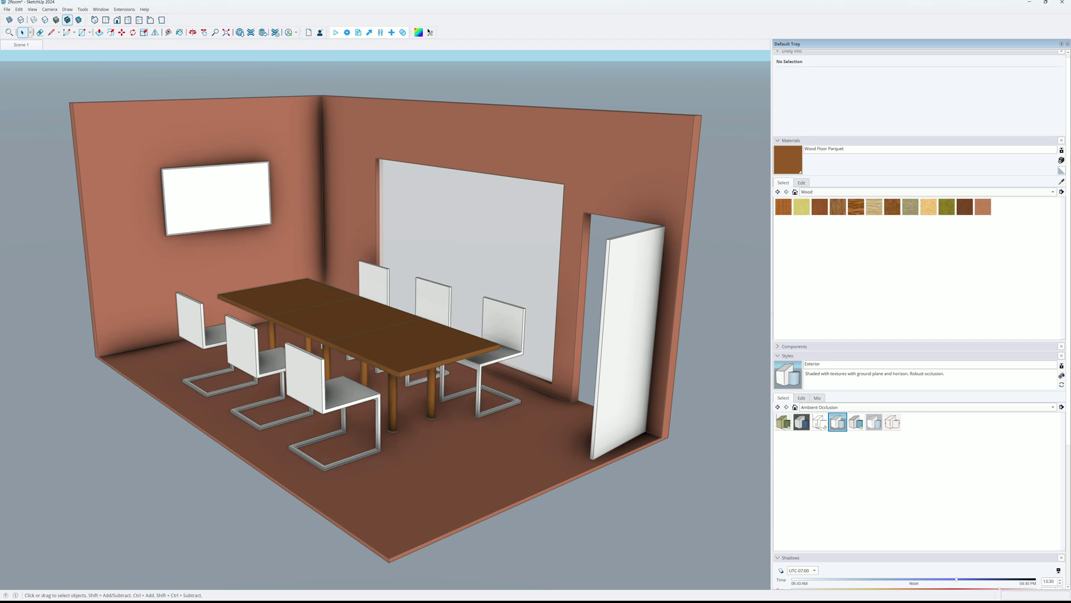
pyautogui.click(820, 422)
pyautogui.click(803, 422)
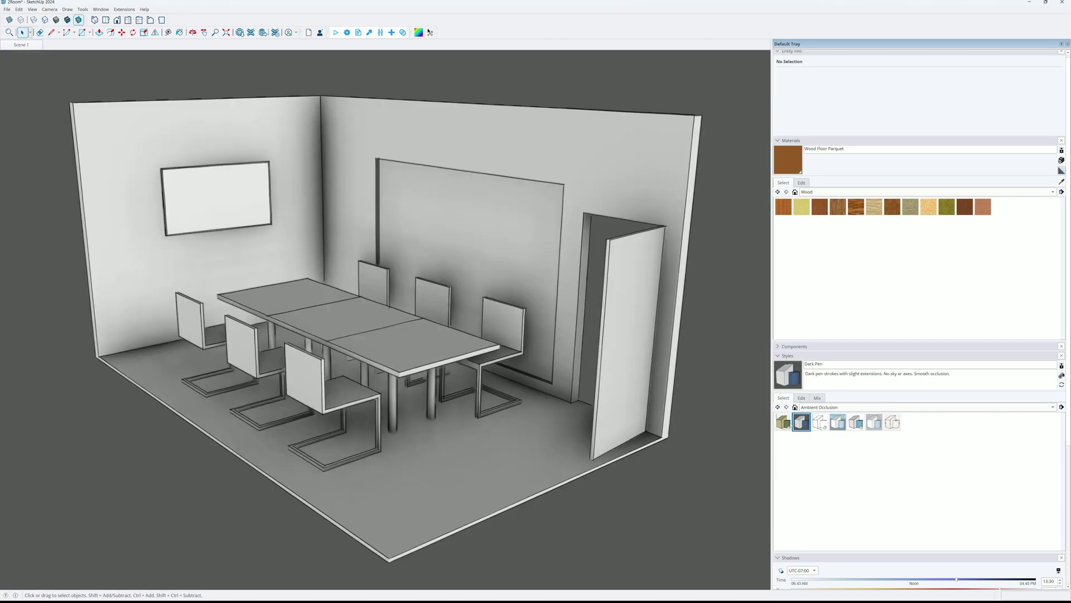
pyautogui.click(784, 422)
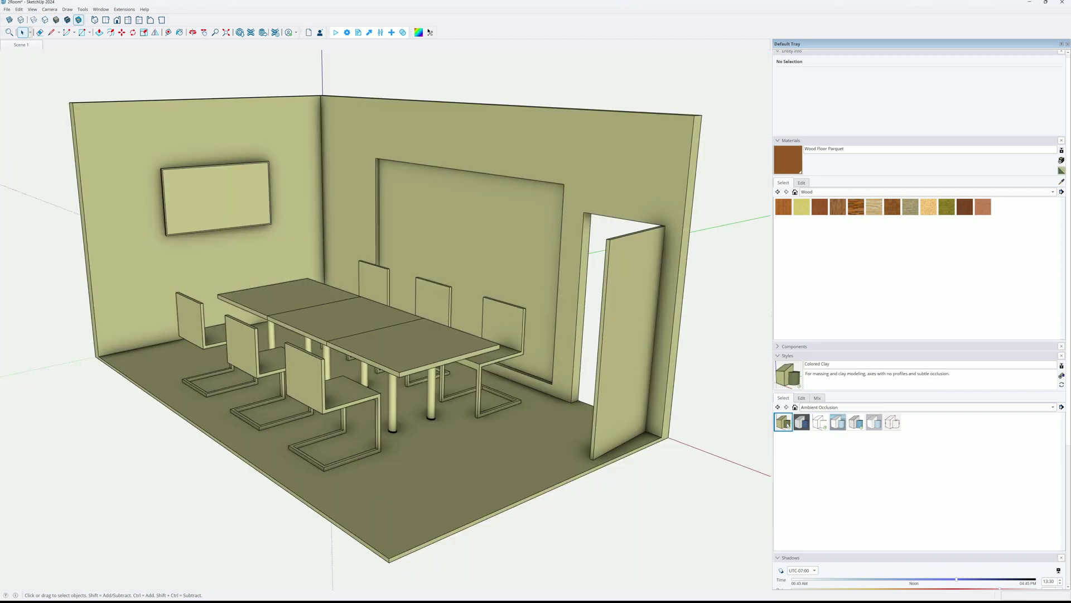
# - Apply Architectural Design Style from the styles saved in the model
pyautogui.click(842, 407)
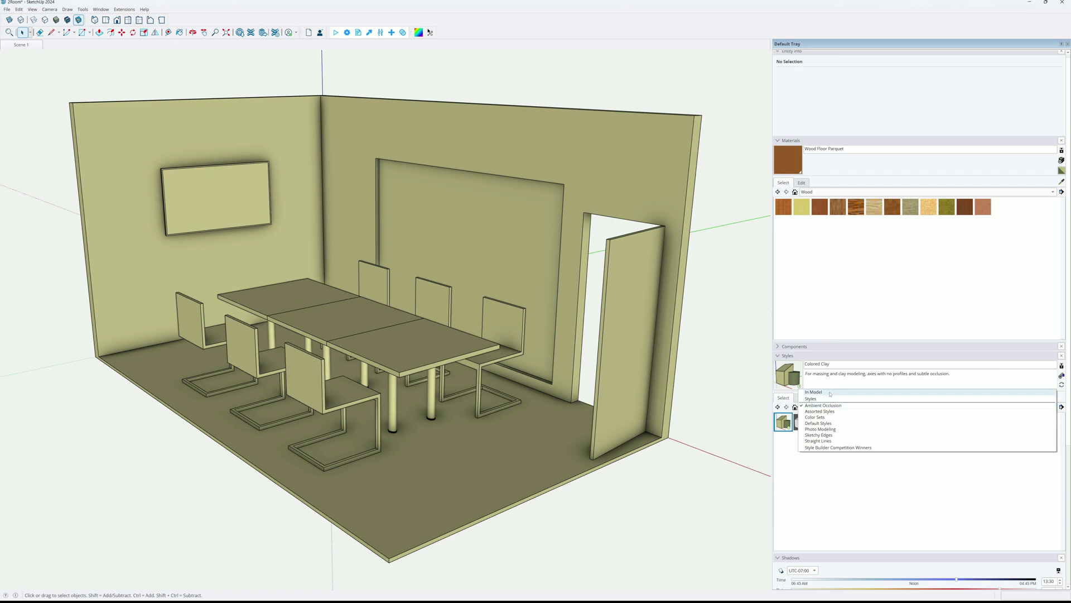
pyautogui.click(812, 398)
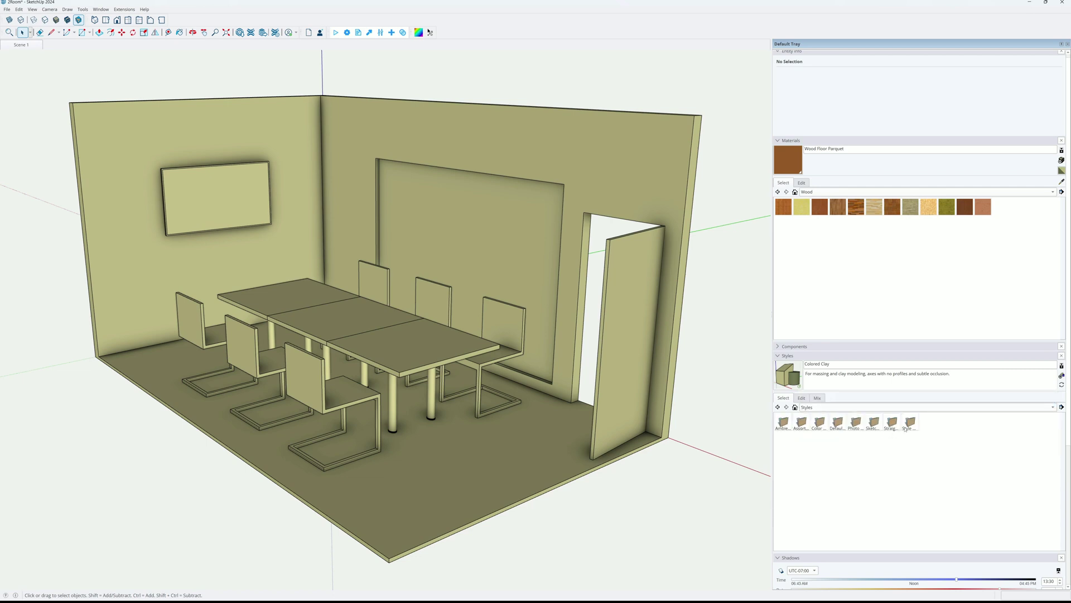
pyautogui.click(795, 407)
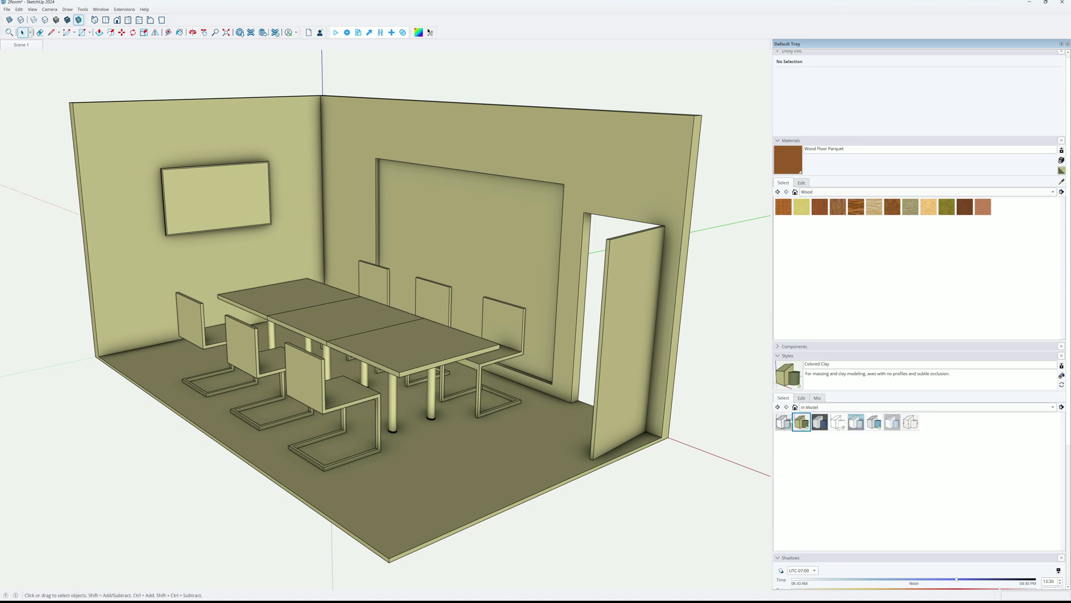
pyautogui.click(784, 422)
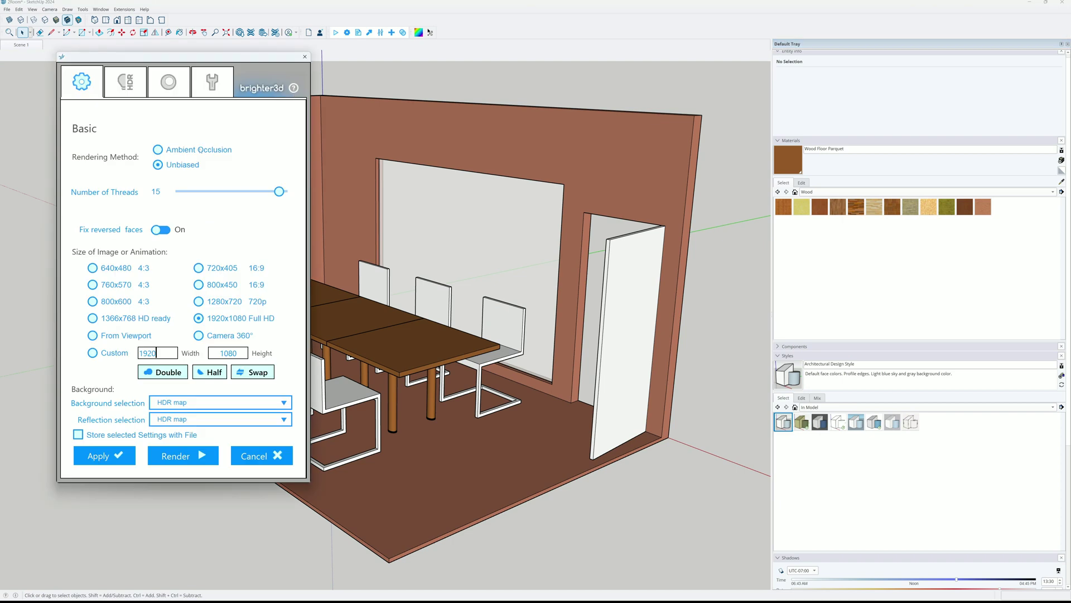
# - Switch the Brighter3D rendering method to Ambient Occlusion and start a render
pyautogui.click(159, 150)
pyautogui.click(201, 455)
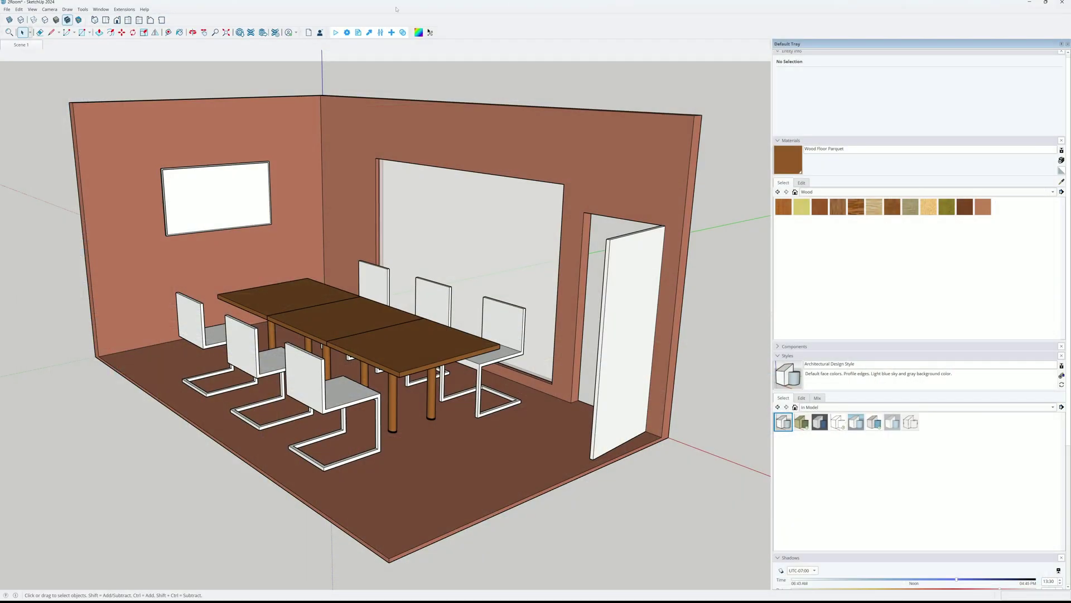
# - Set the render background to None and render the room again
pyautogui.click(347, 33)
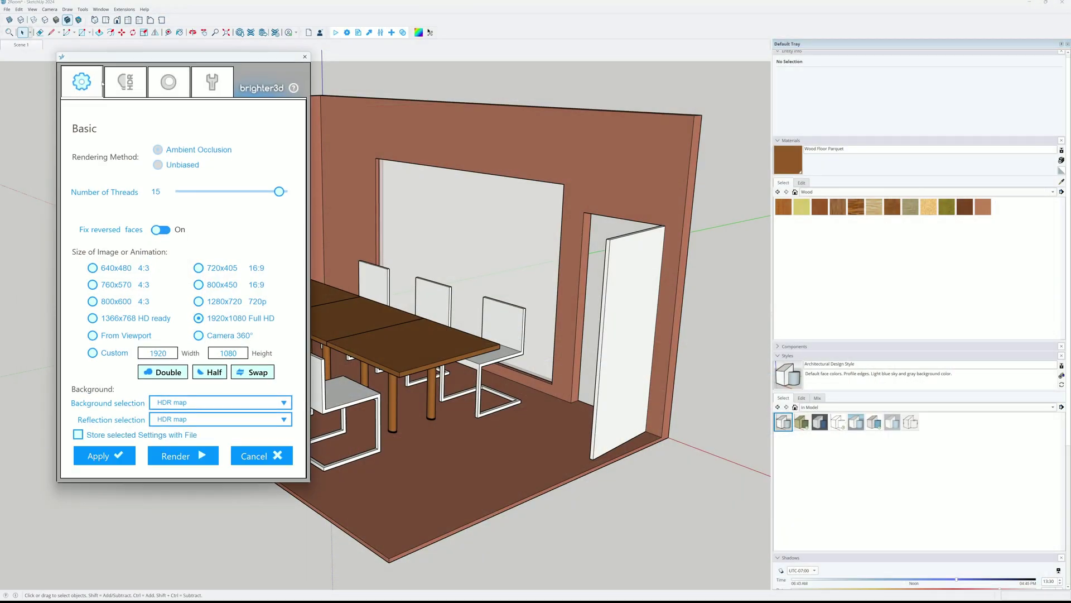
pyautogui.click(201, 402)
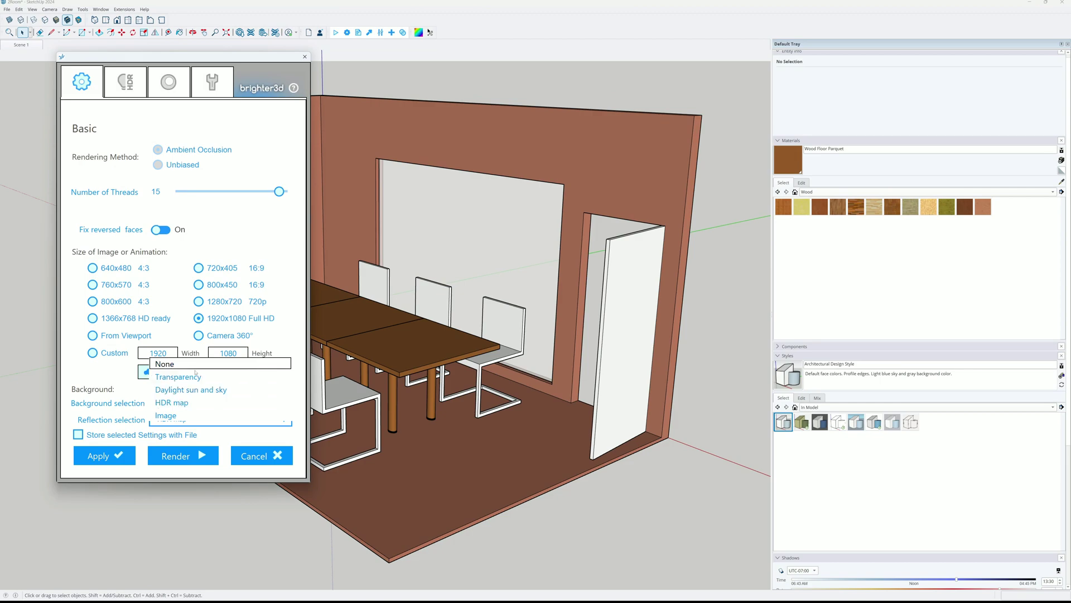
pyautogui.click(195, 367)
pyautogui.click(185, 456)
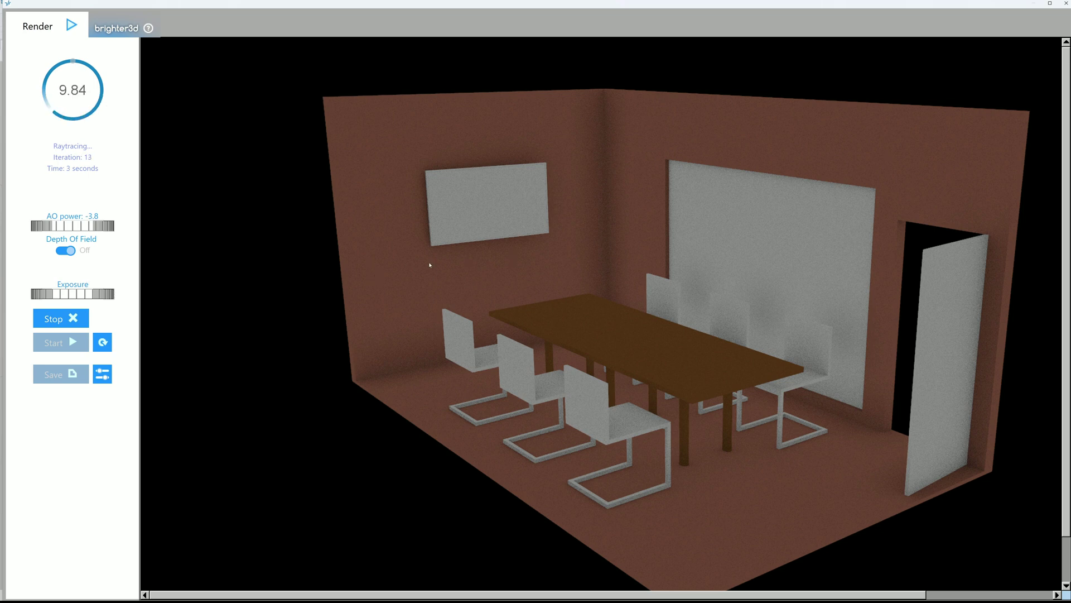
# - Raise the AO power slider to 1.9 and let the clay render keep refining
pyautogui.click(79, 226)
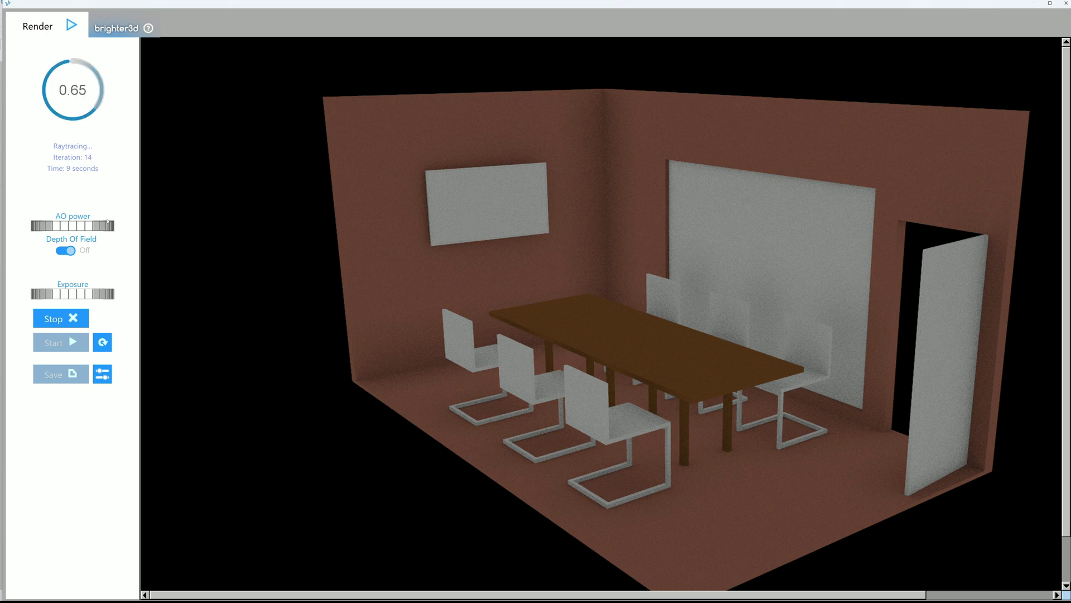
pyautogui.moveTo(95, 226); pyautogui.dragTo(114, 228)
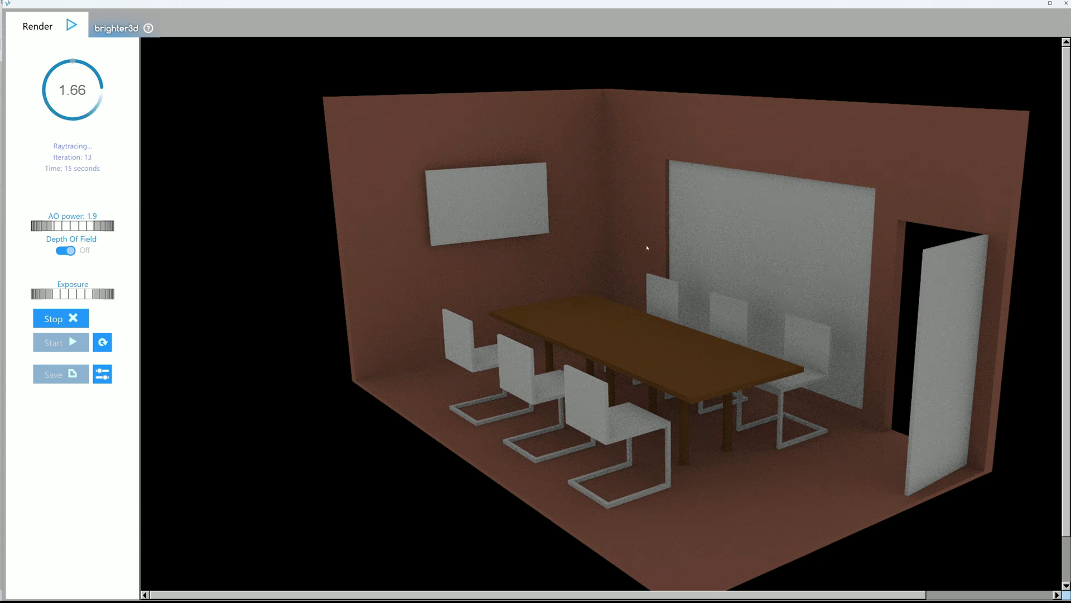
pyautogui.moveTo(648, 247); pyautogui.dragTo(559, 247)
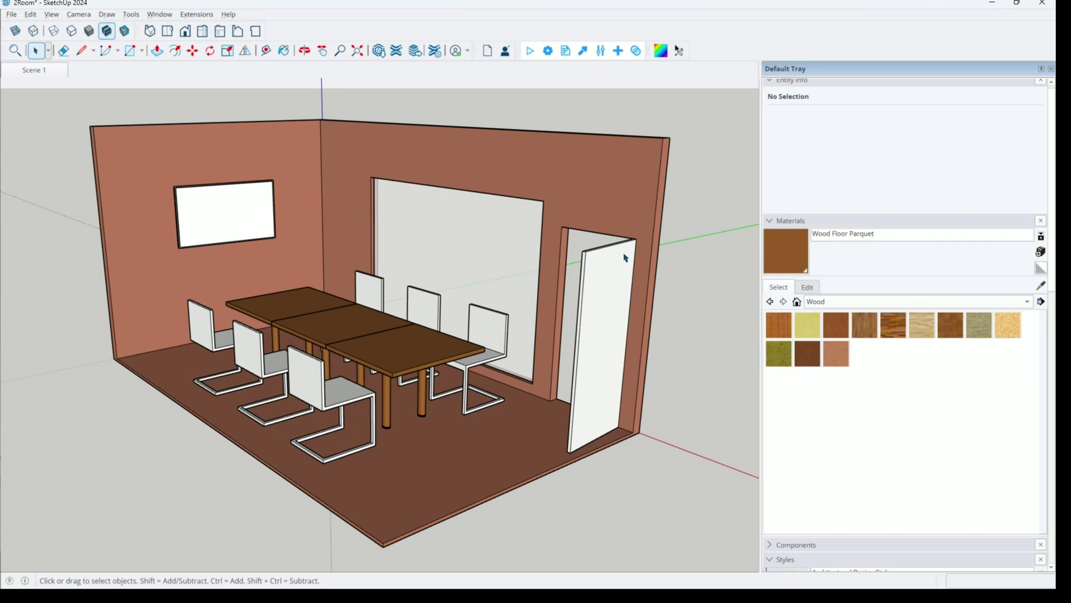
# - Sample the Metal Rusted wall material and set its colour to RGB 238, 235, 237
pyautogui.moveTo(626, 241); pyautogui.dragTo(537, 251, button='middle')
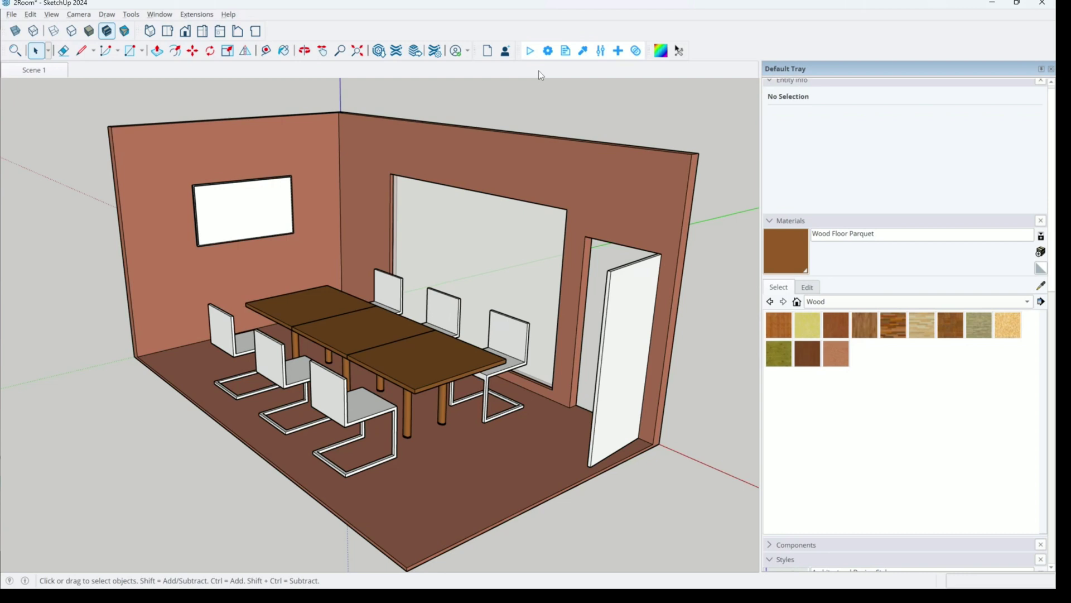
pyautogui.click(1041, 286)
pyautogui.click(637, 296)
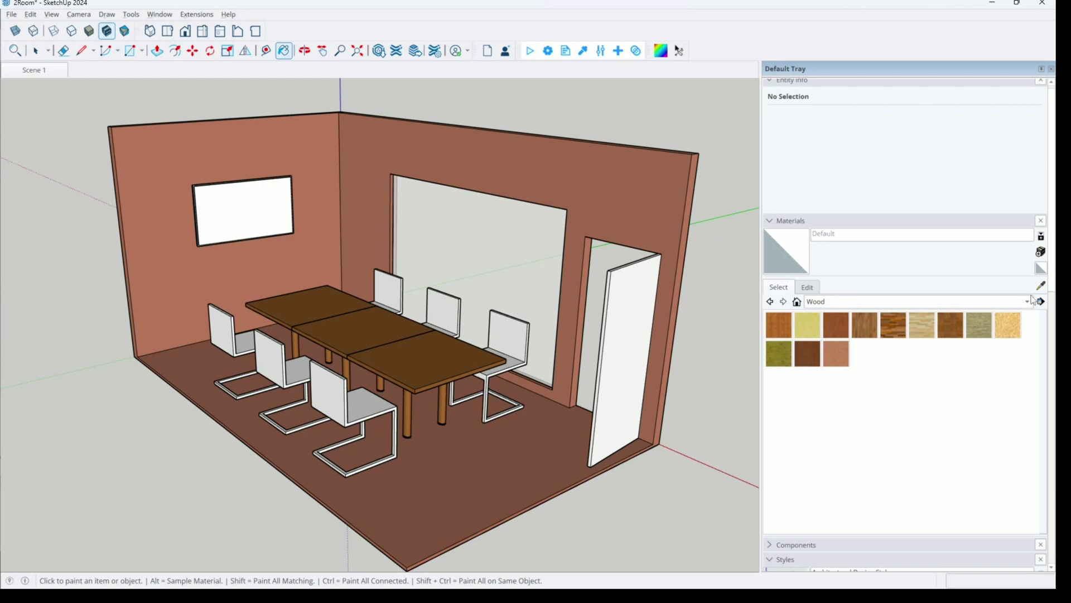
pyautogui.keyDown('alt'); pyautogui.click(600, 184); pyautogui.keyUp('alt')
pyautogui.click(807, 287)
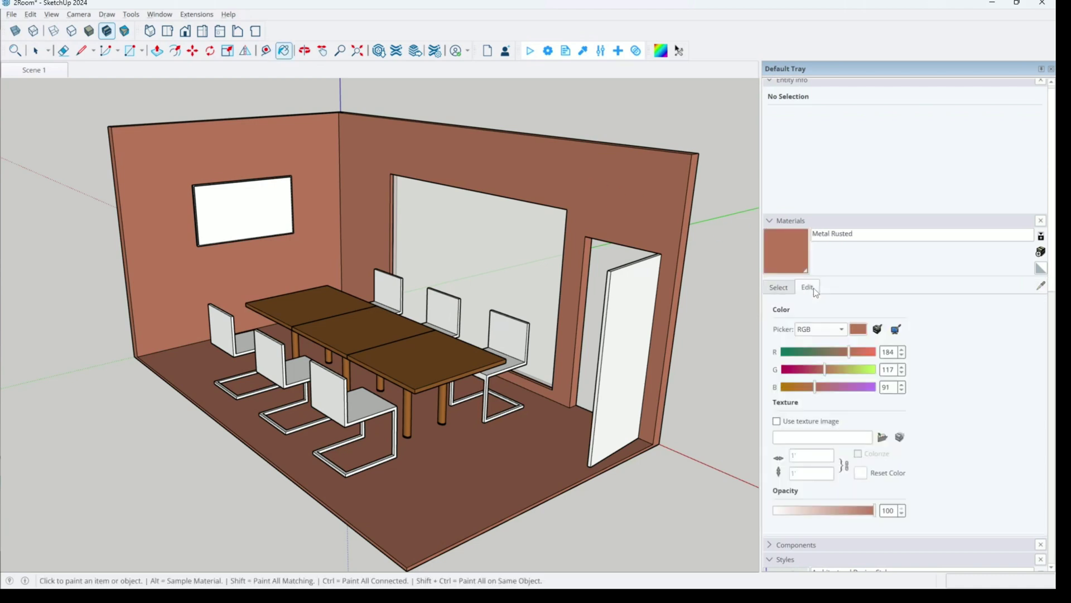
pyautogui.click(871, 369)
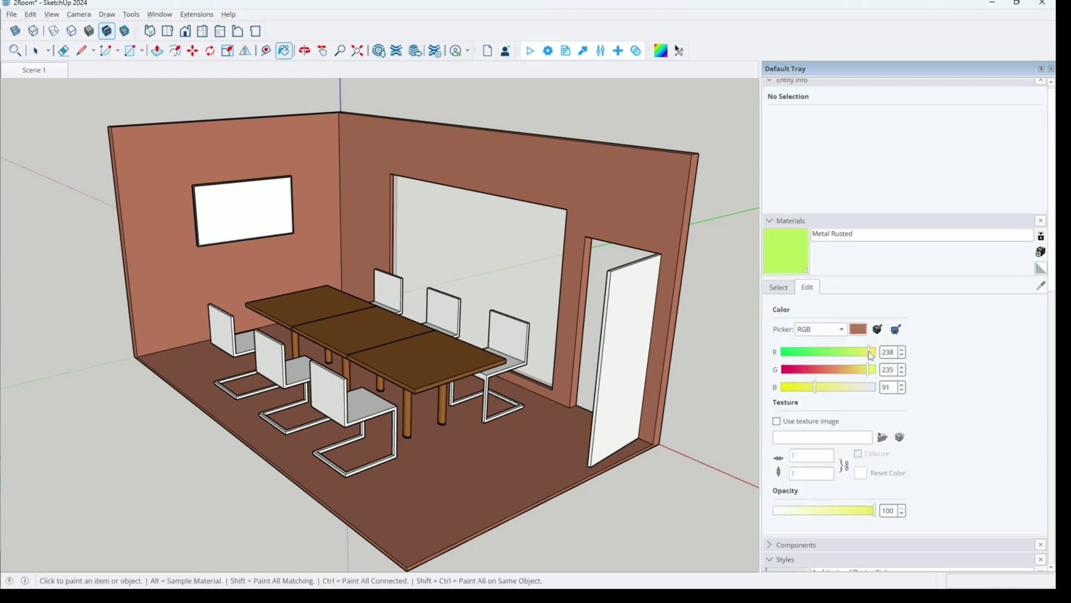
pyautogui.click(870, 351)
pyautogui.click(871, 387)
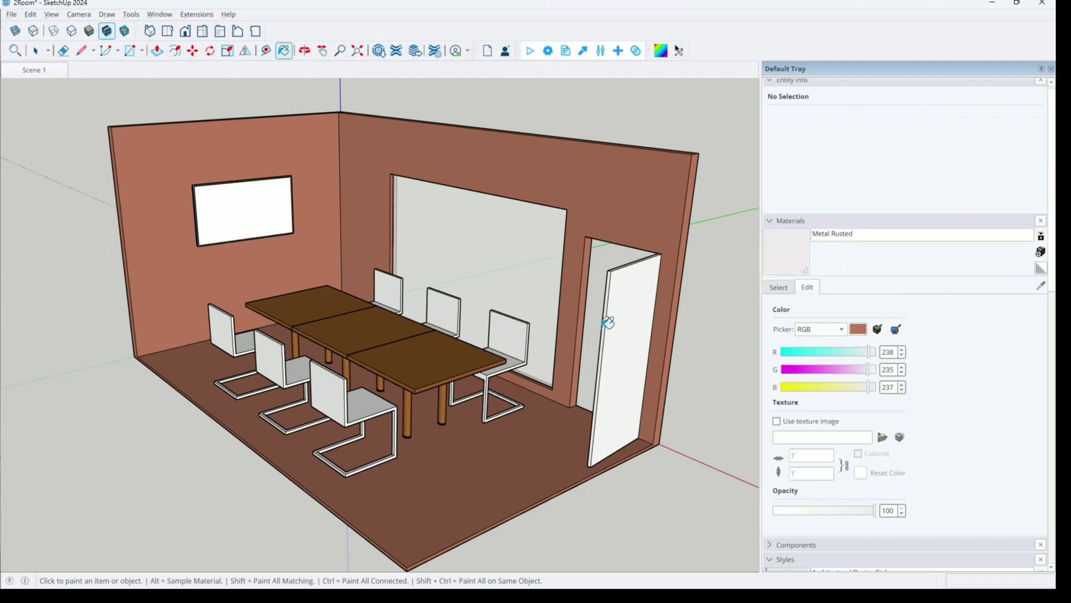
# - Paint the walls, floor and table near-white, then open the Brighter3D render settings
pyautogui.keyDown('shift'); pyautogui.click(580, 279); pyautogui.keyUp('shift')
pyautogui.click(405, 366)
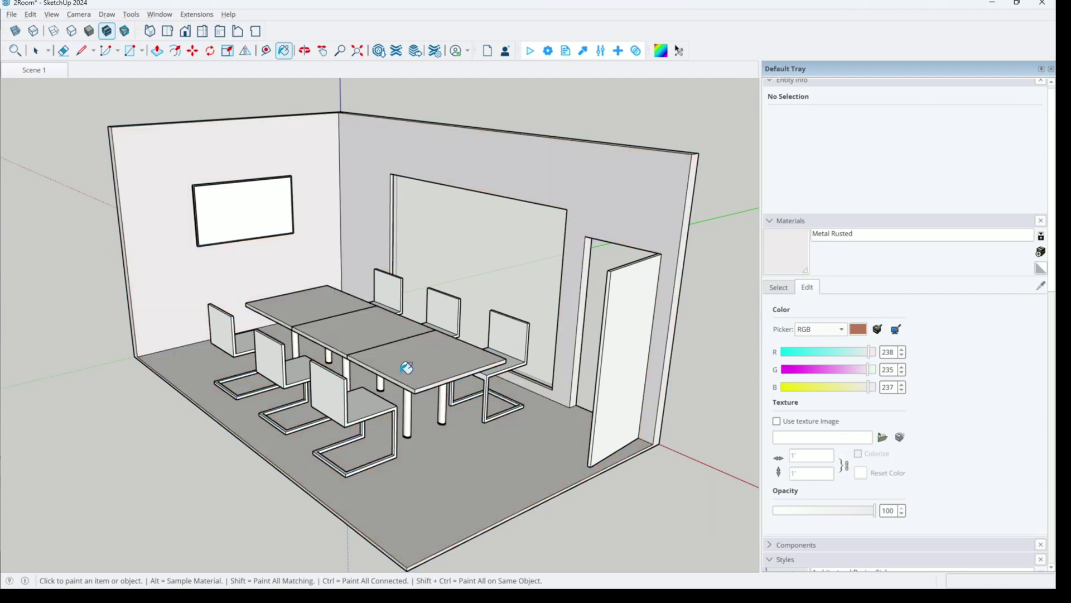
pyautogui.moveTo(430, 265); pyautogui.dragTo(399, 241, button='middle')
pyautogui.press('space')
pyautogui.click(548, 51)
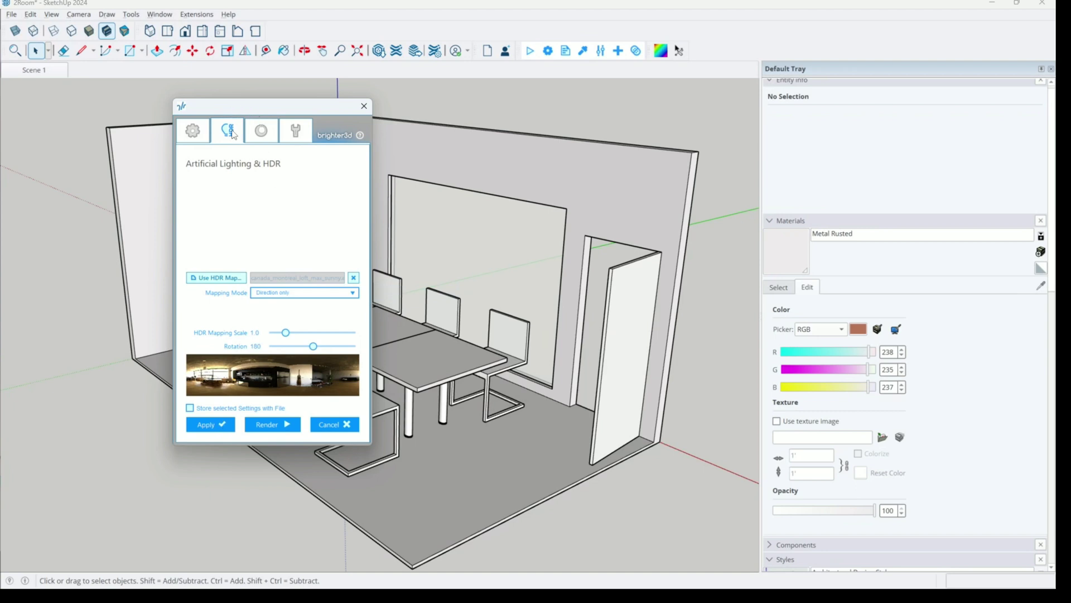
# - Disable HDR lighting, toggle Indirect Samples off and back on, and start the render
pyautogui.click(193, 132)
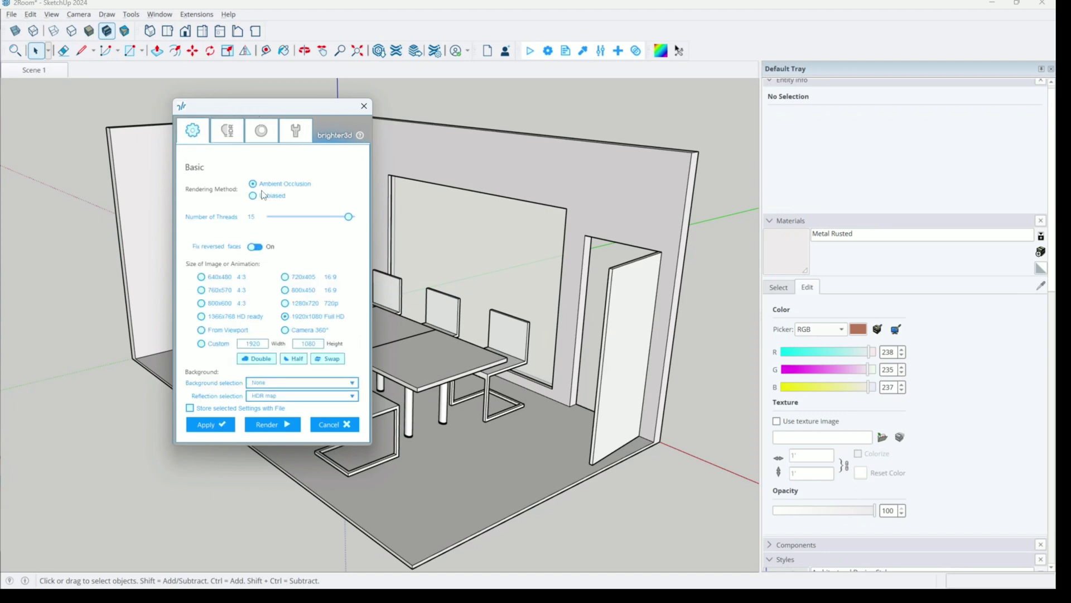
pyautogui.click(220, 130)
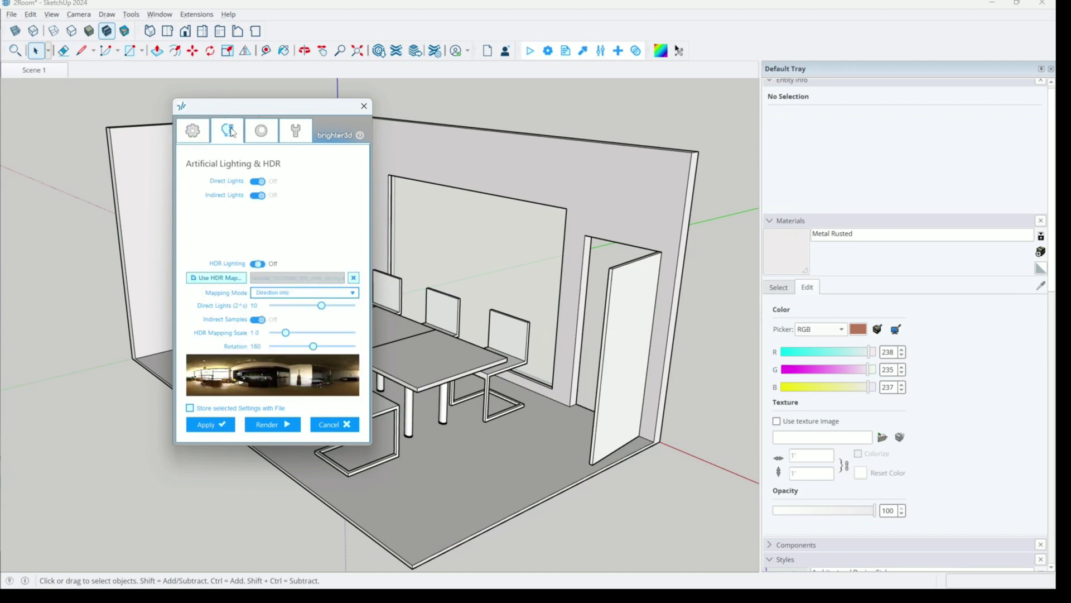
pyautogui.click(259, 265)
pyautogui.click(264, 318)
pyautogui.click(259, 319)
pyautogui.click(283, 427)
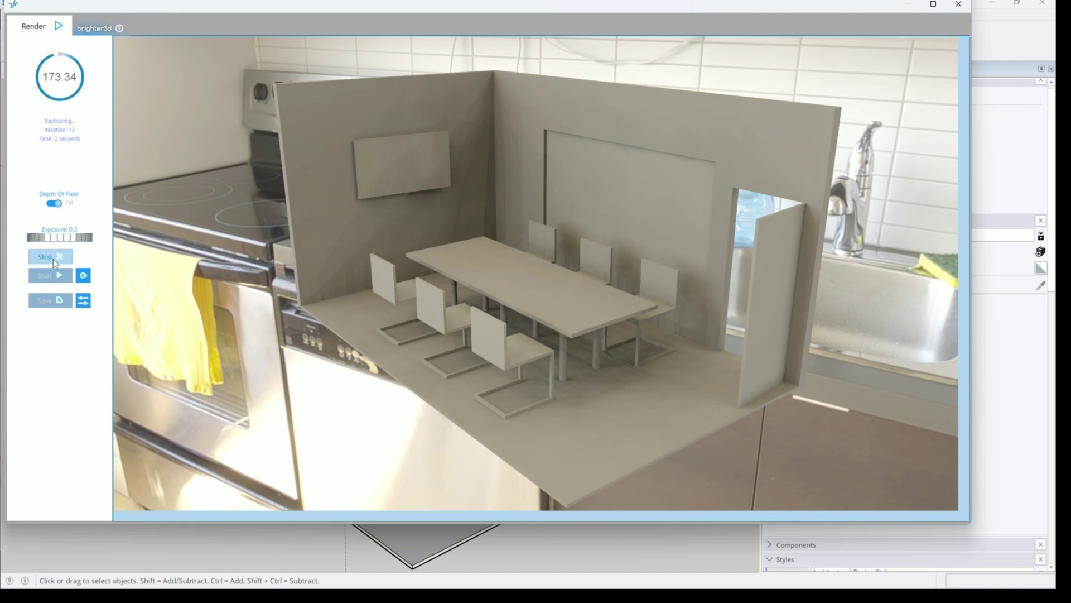
# - Stop and close the kitchen-backdrop render, then set Background selection to None in Basic settings
pyautogui.click(52, 259)
pyautogui.click(958, 5)
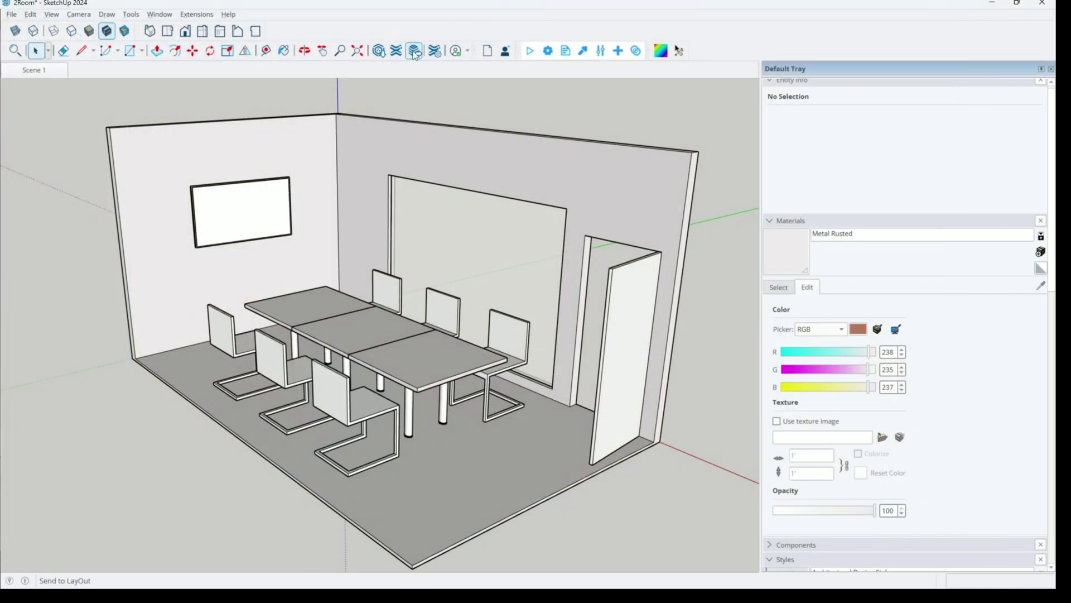
pyautogui.click(548, 52)
pyautogui.click(194, 140)
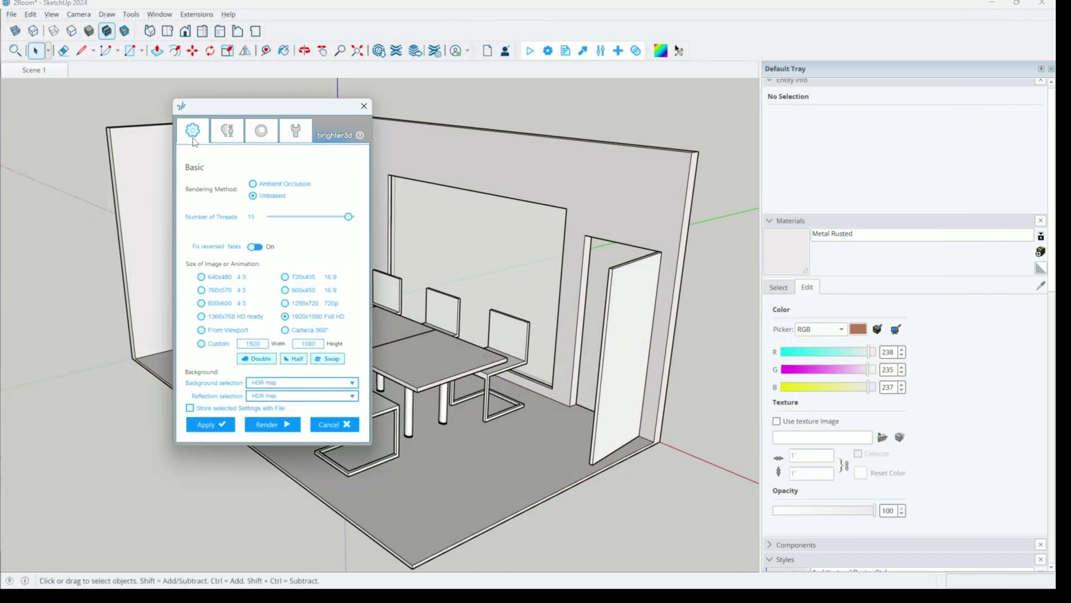
pyautogui.click(303, 386)
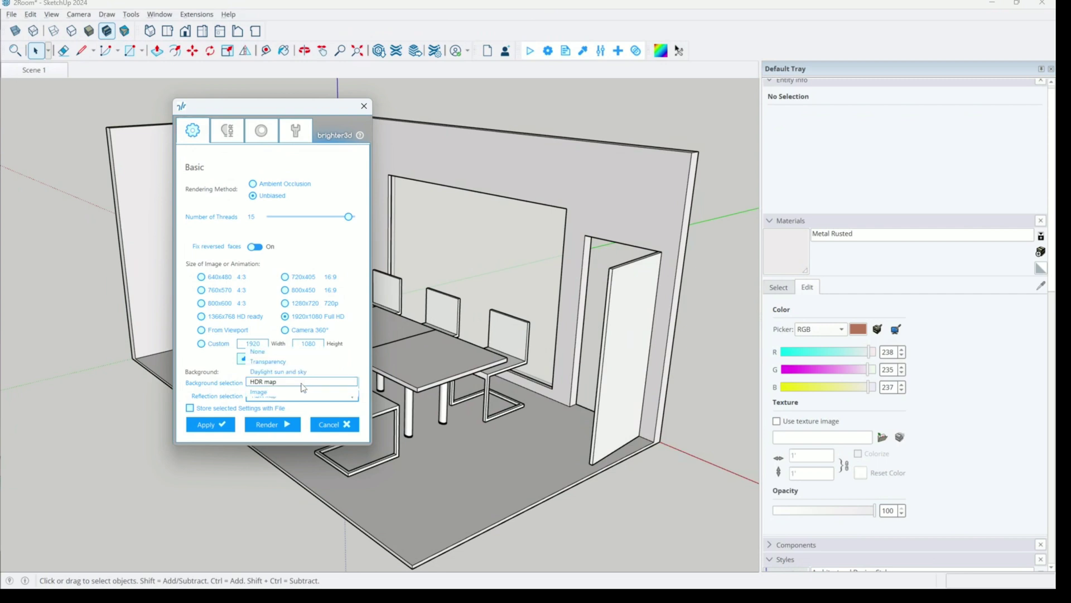
pyautogui.click(282, 355)
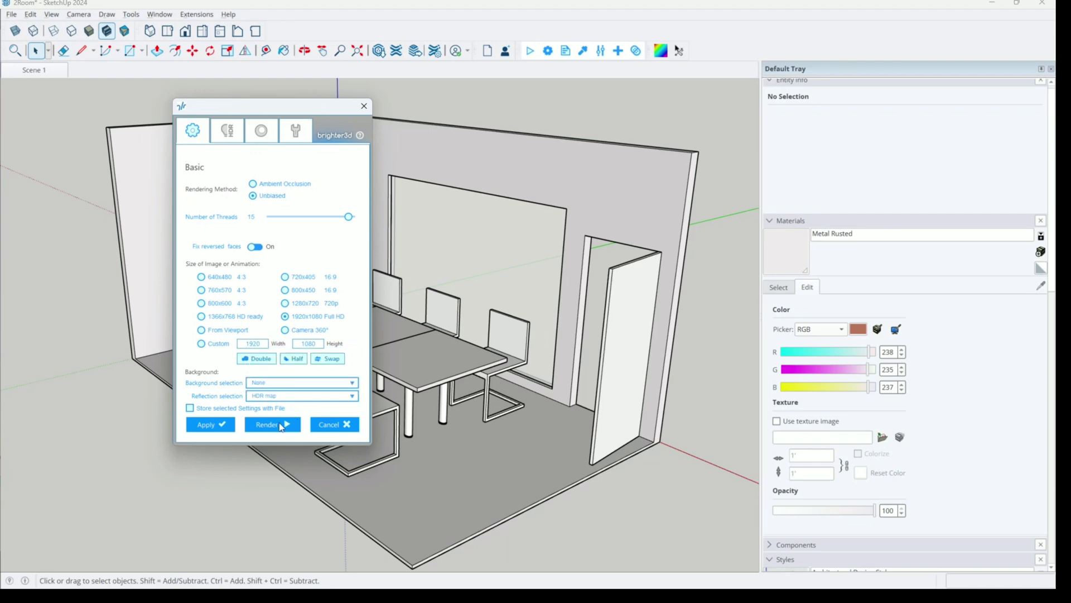
# - Render against a black background with exposure at 0.9, then move and close the render window
pyautogui.click(279, 423)
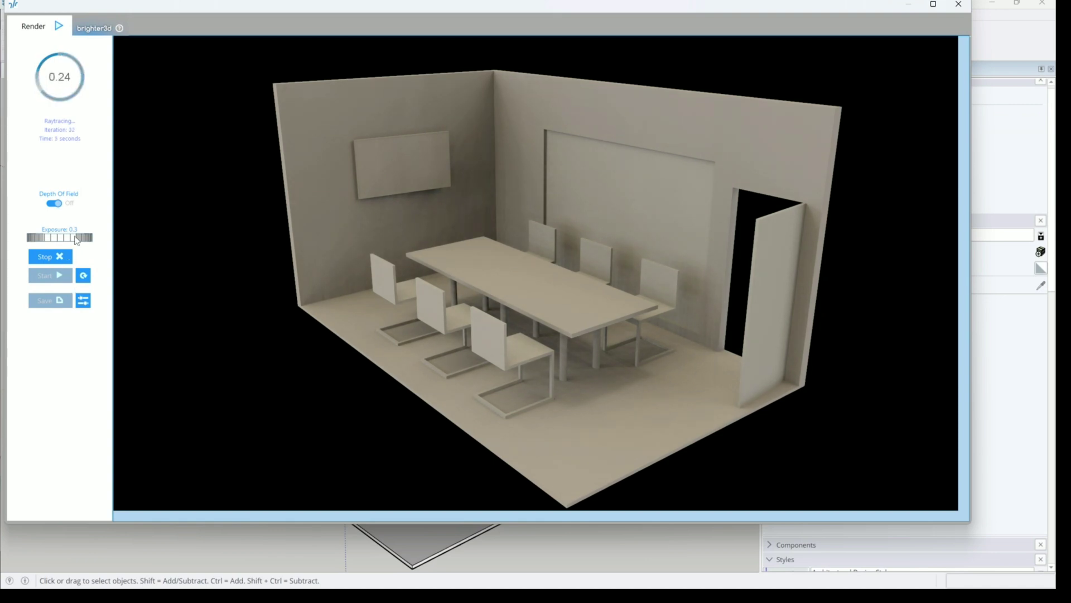
pyautogui.moveTo(76, 239); pyautogui.dragTo(79, 240)
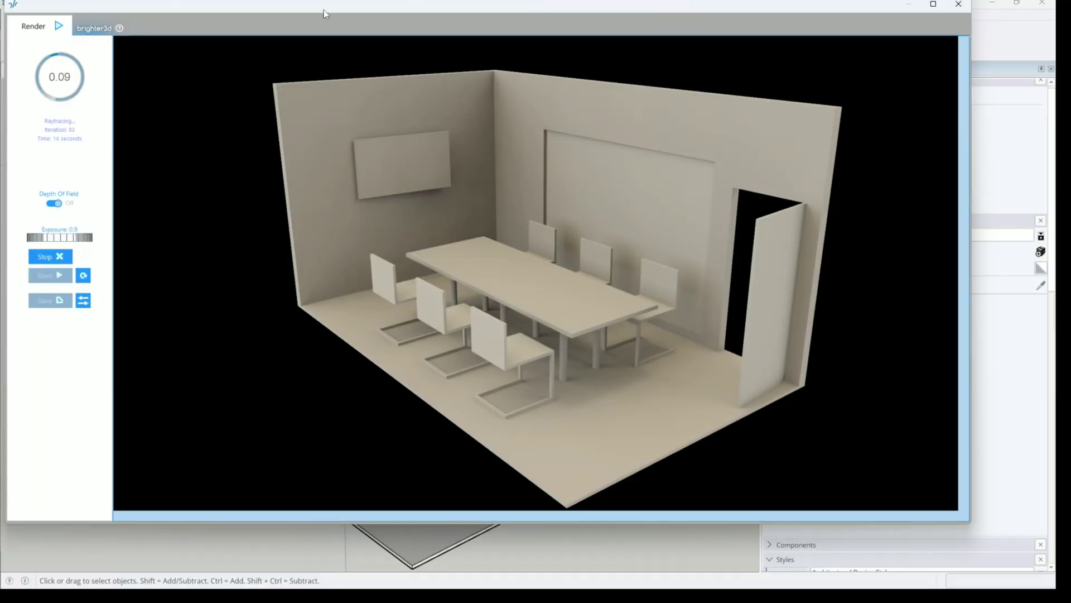
pyautogui.moveTo(251, 6); pyautogui.dragTo(270, 33)
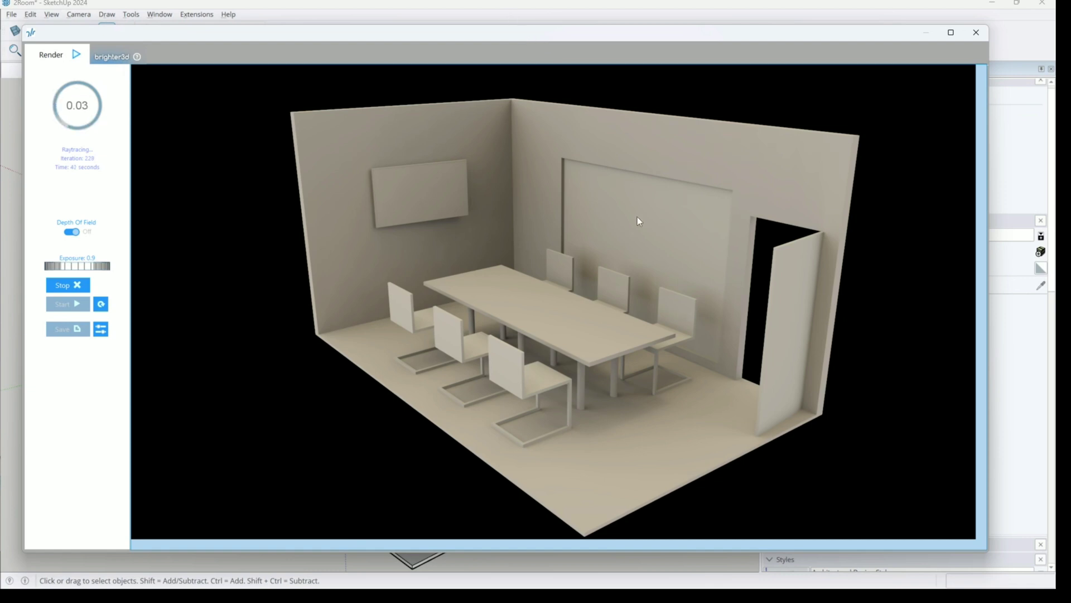
pyautogui.click(559, 12)
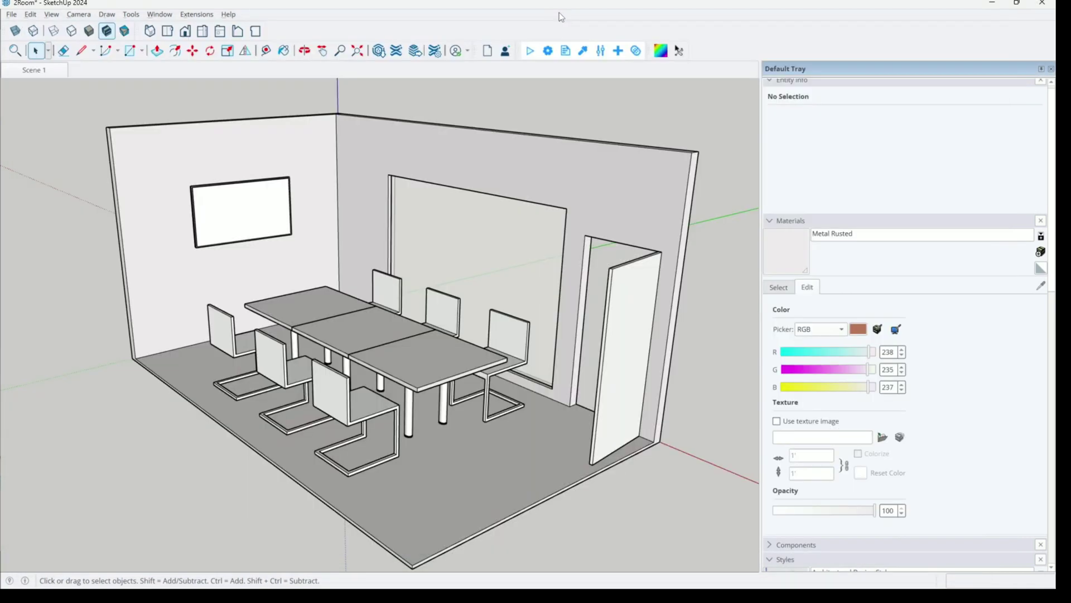
# - Pick the glass panel's Transparent material and lower its index of refraction to 1.07
pyautogui.click(583, 51)
pyautogui.click(502, 238)
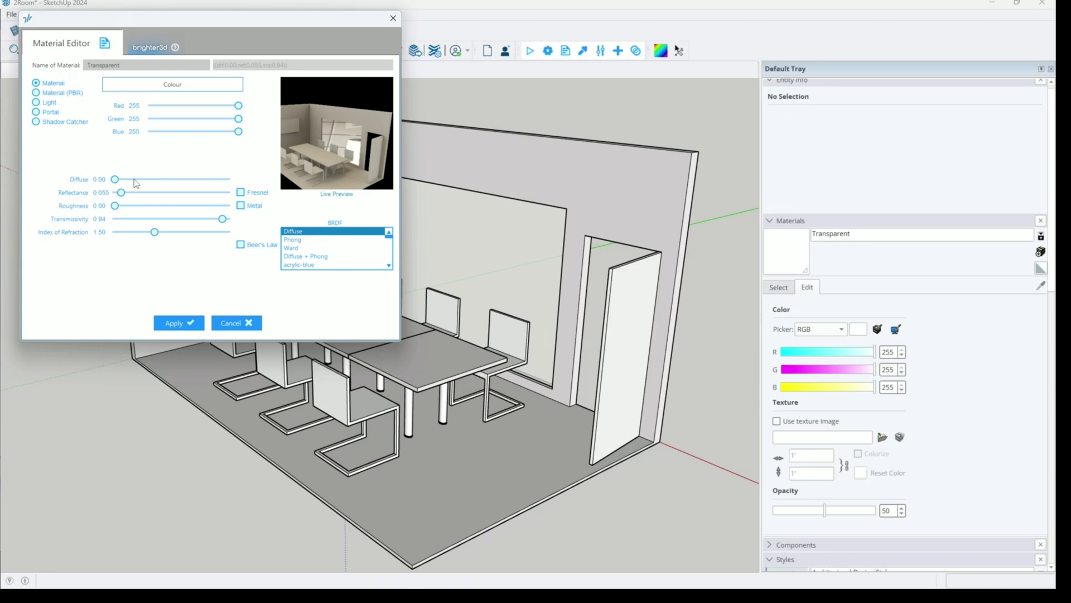
pyautogui.moveTo(155, 232); pyautogui.dragTo(106, 236)
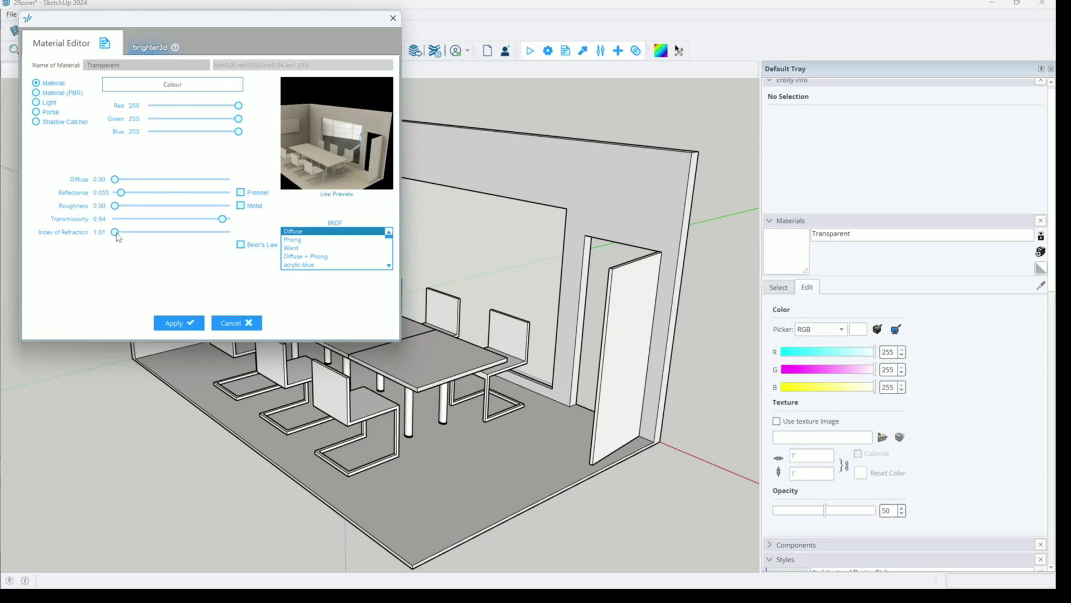
pyautogui.moveTo(115, 233); pyautogui.dragTo(120, 235)
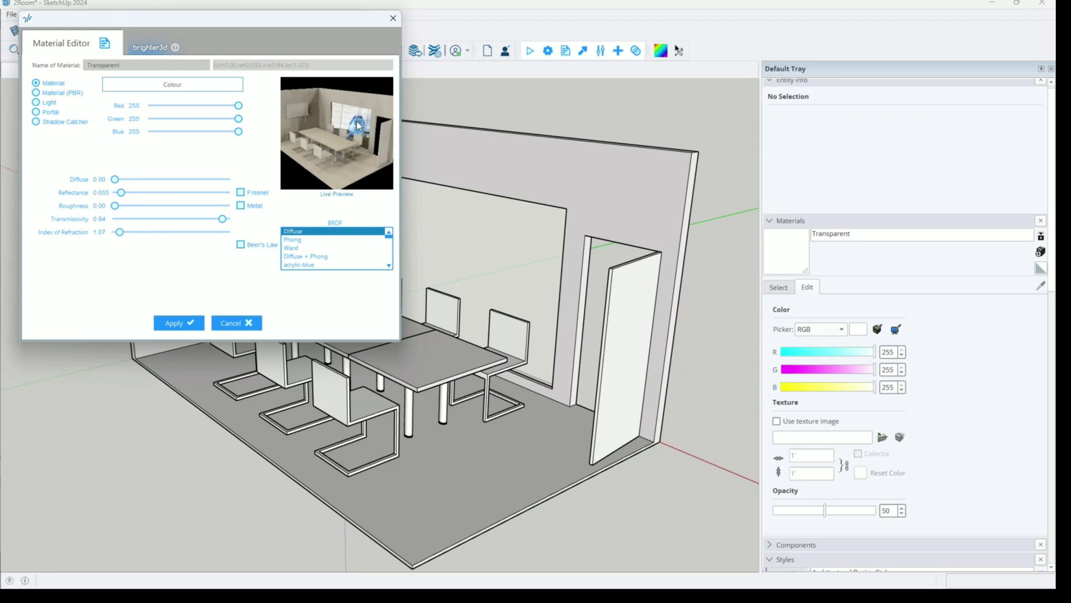
# - Apply the glass changes, change the Reflection selection, and re-render the meeting room
pyautogui.click(188, 324)
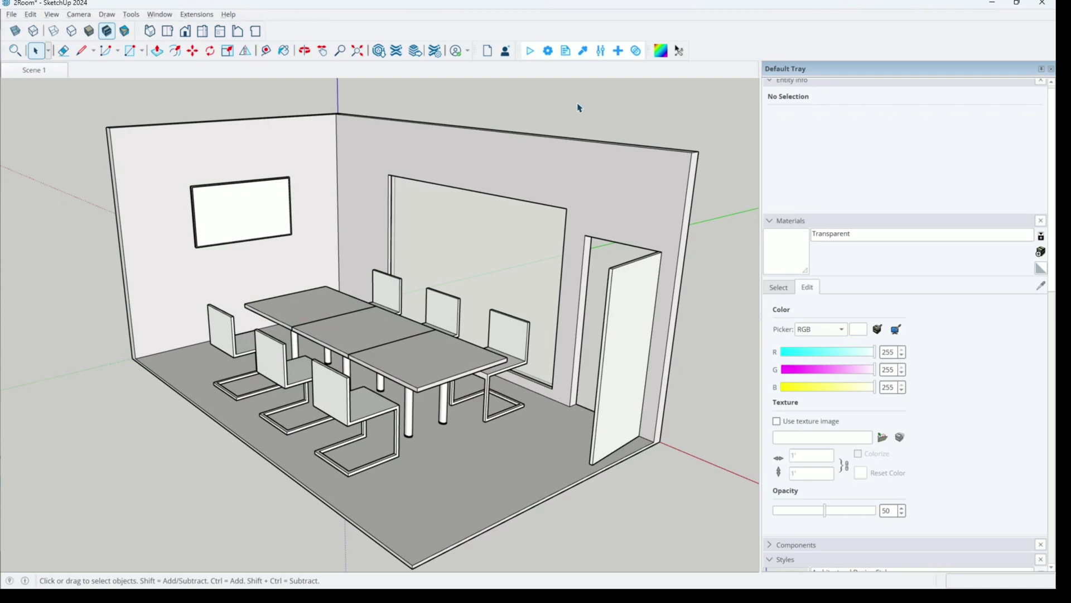
pyautogui.click(548, 50)
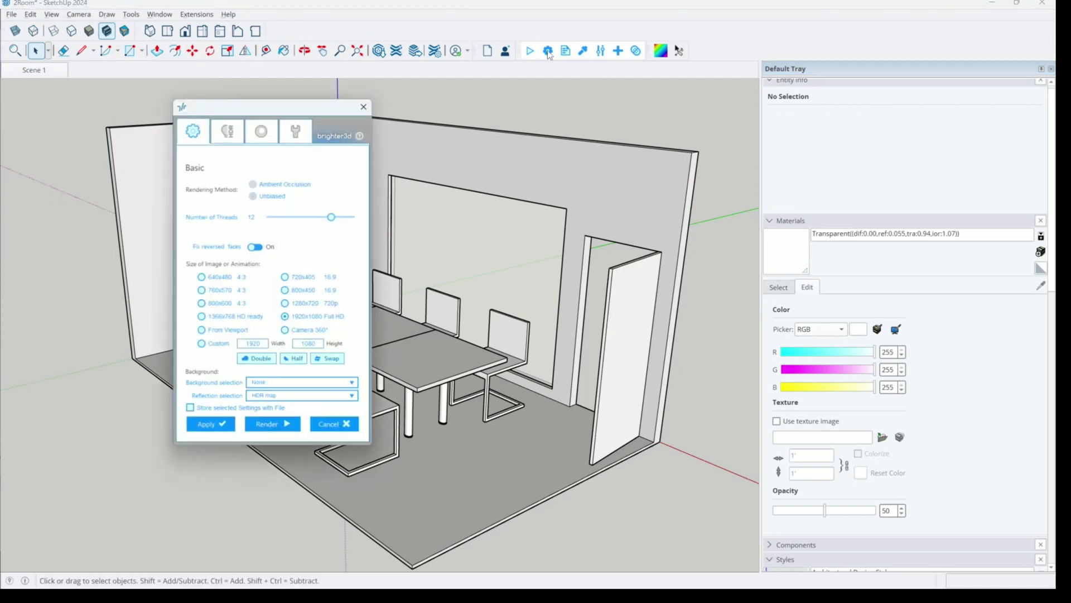
pyautogui.click(280, 396)
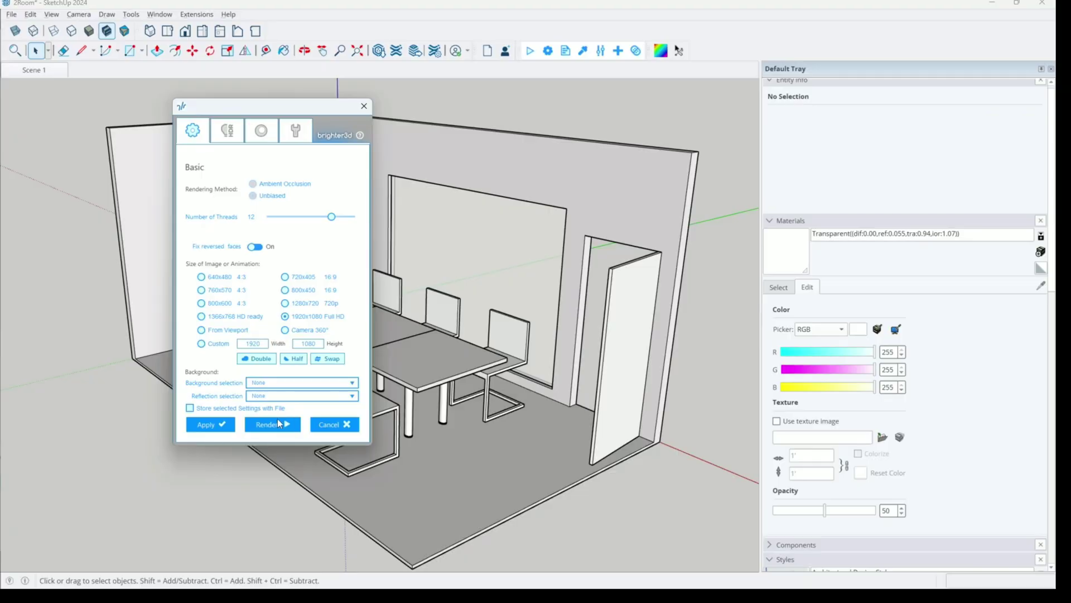
pyautogui.click(278, 424)
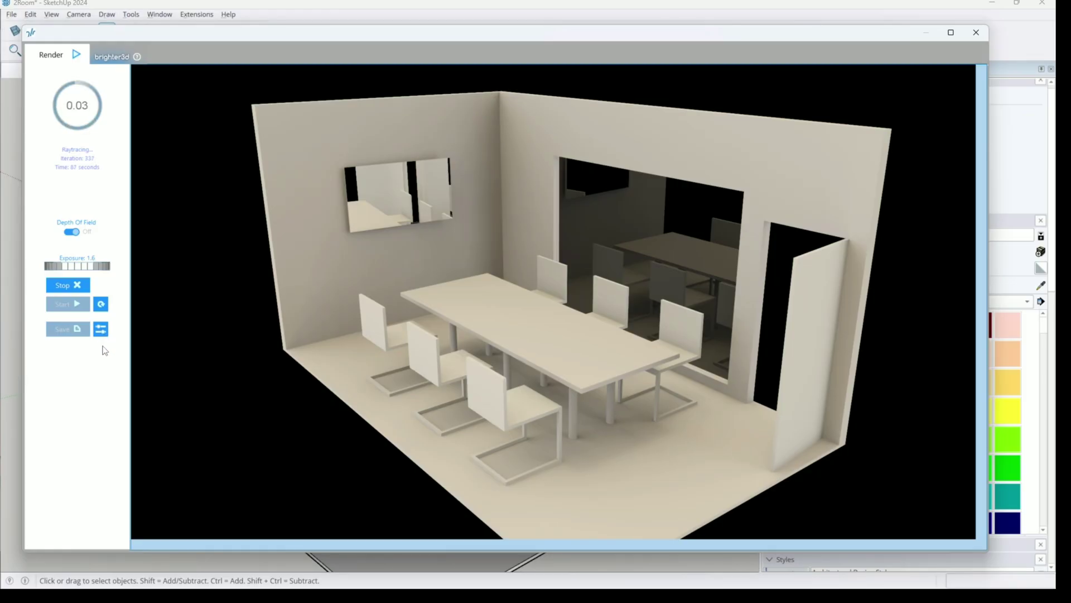
# - Send the finished render to Brighter3D Post Processing and toggle the settings panel off and on
pyautogui.click(102, 332)
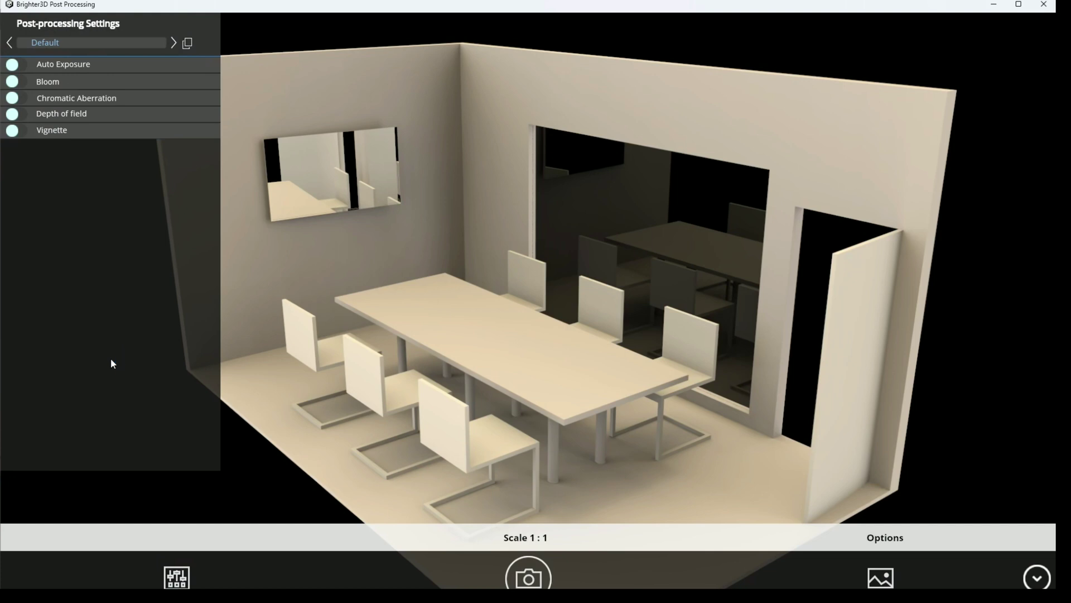
pyautogui.click(478, 327)
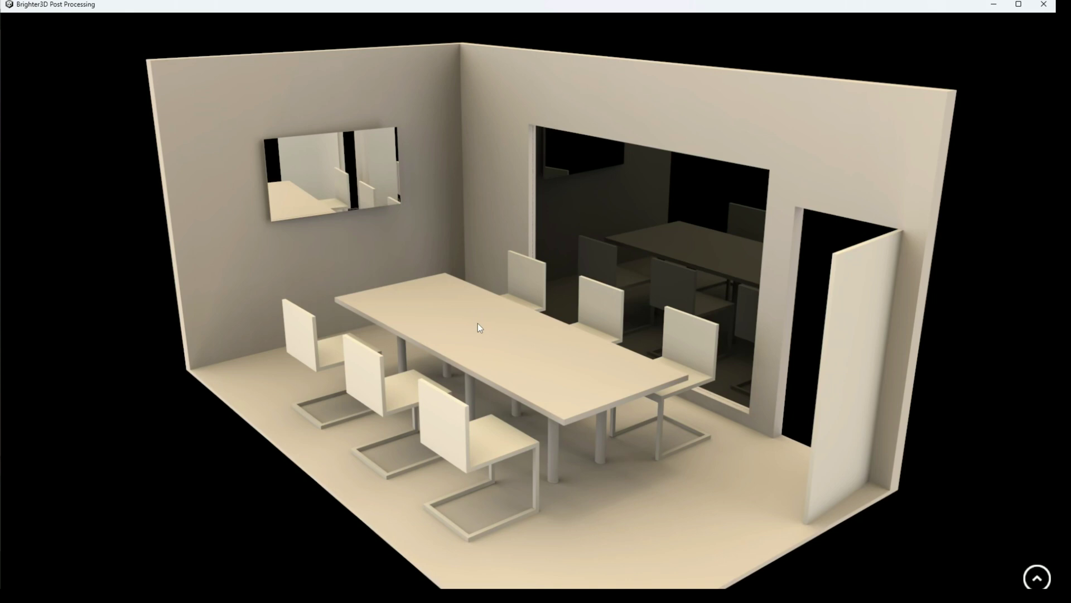
pyautogui.click(478, 324)
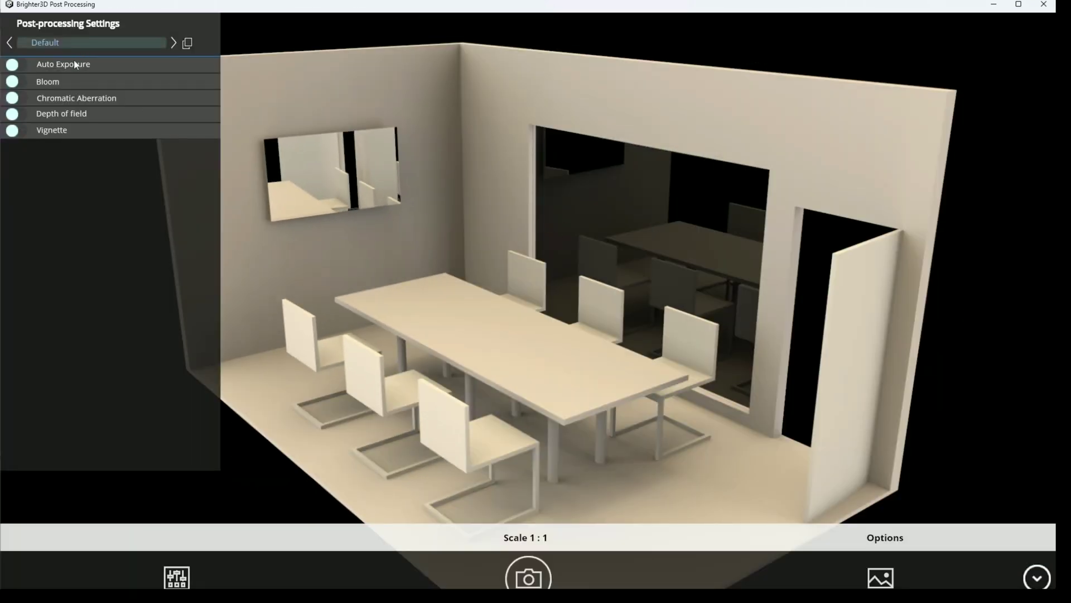
# - Enable Auto Exposure at compensation 1.19 and Bloom with intensity 1.08, threshold 0.38
pyautogui.click(26, 65)
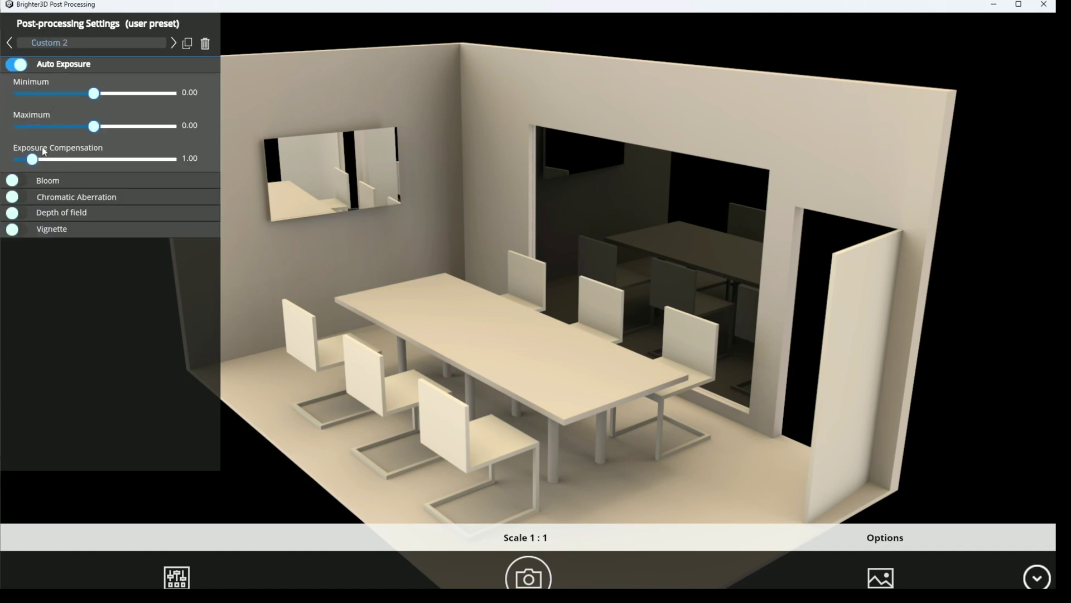
pyautogui.moveTo(32, 159)
pyautogui.mouseDown()
pyautogui.moveTo(47, 162)
pyautogui.moveTo(21, 162)
pyautogui.moveTo(36, 161)
pyautogui.mouseUp()
pyautogui.click(38, 182)
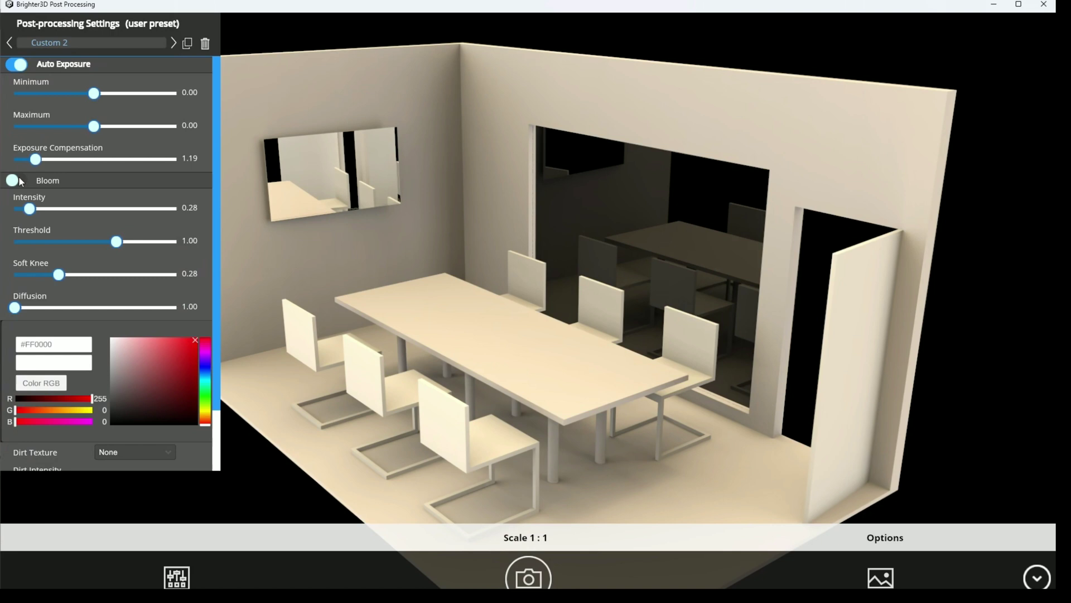
pyautogui.click(21, 181)
pyautogui.moveTo(51, 211); pyautogui.dragTo(48, 249)
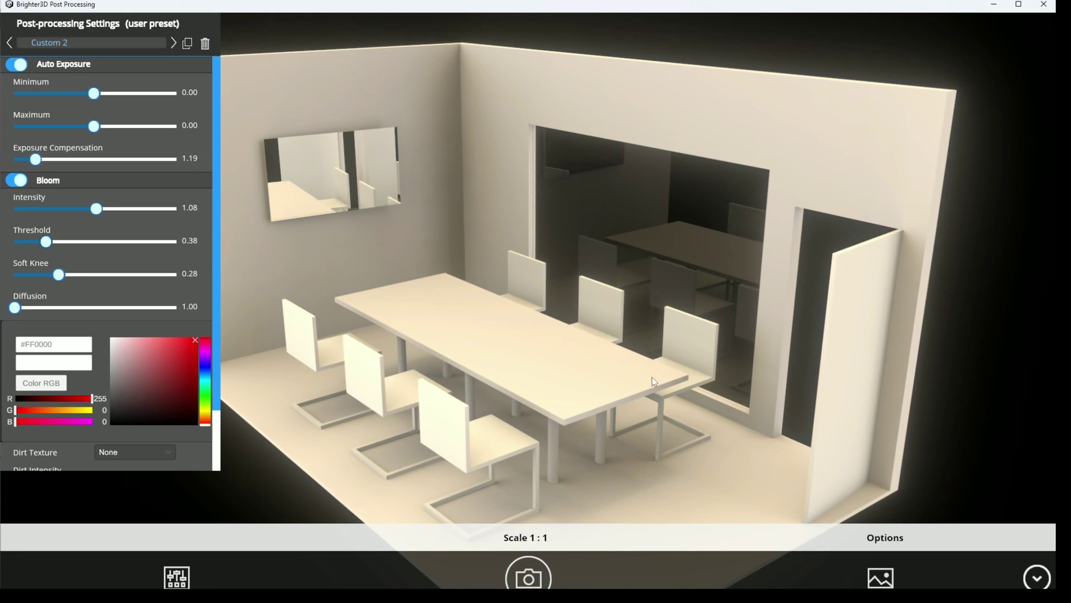
# - Hide and reshow the settings panel twice to compare the bloomed image
pyautogui.click(618, 394)
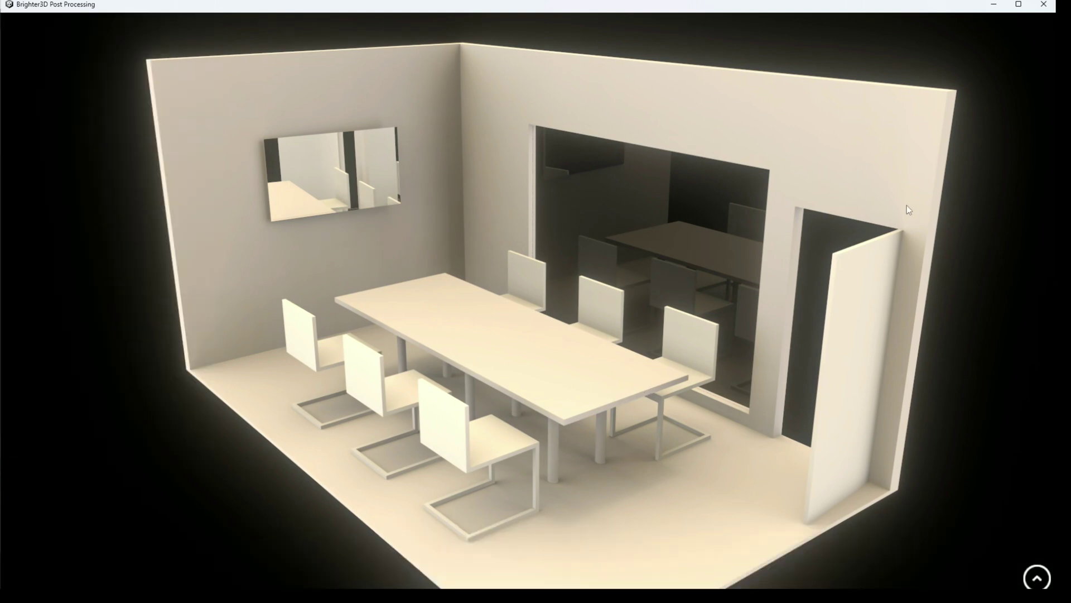
pyautogui.click(635, 279)
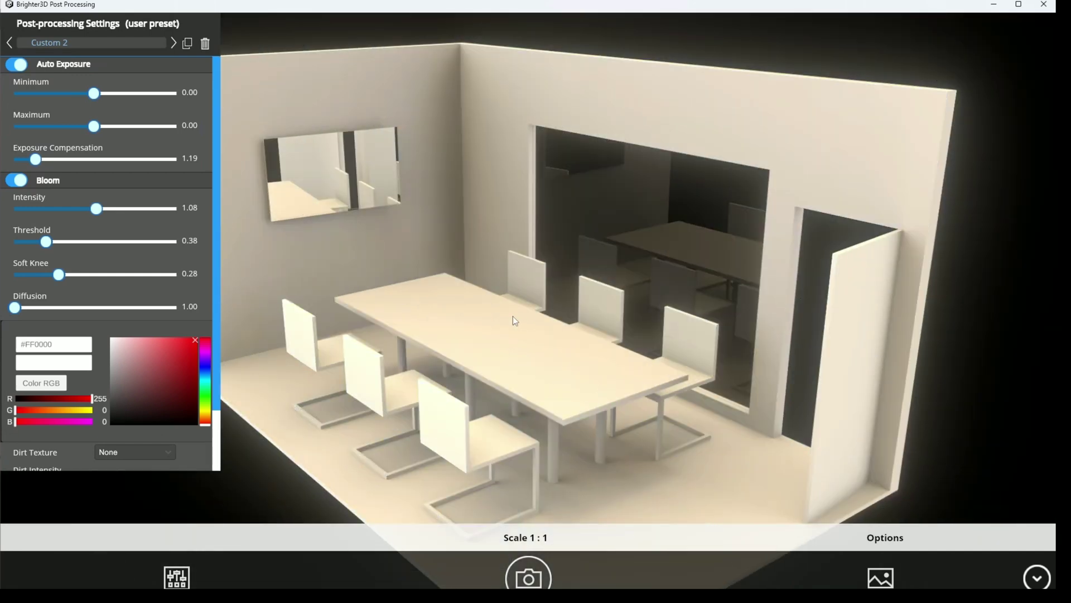
pyautogui.click(475, 256)
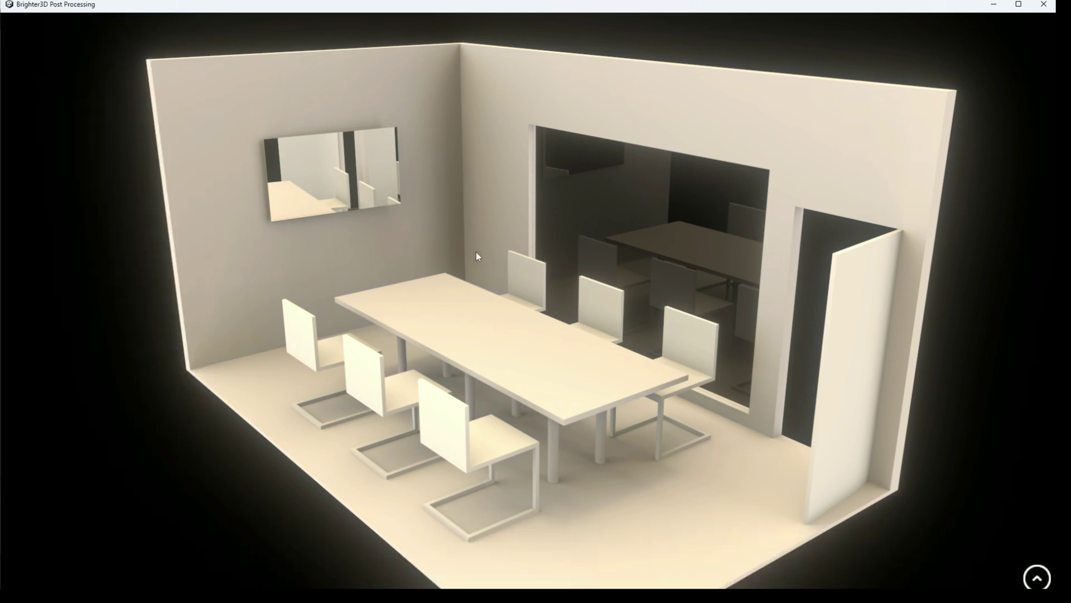
pyautogui.click(476, 253)
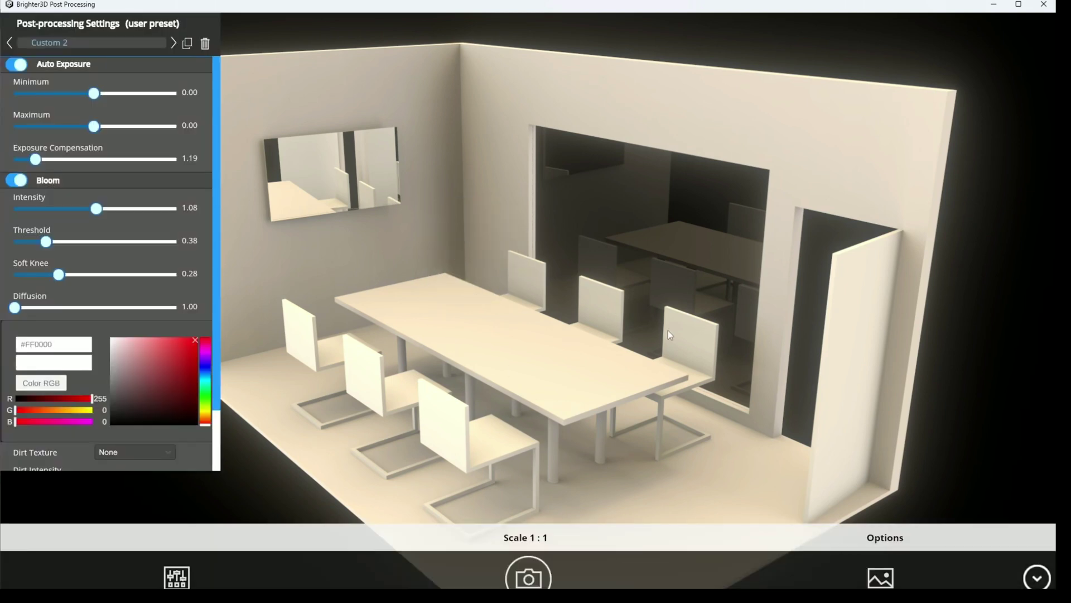
# - Browse the folder of saved renders, then close it
pyautogui.click(878, 580)
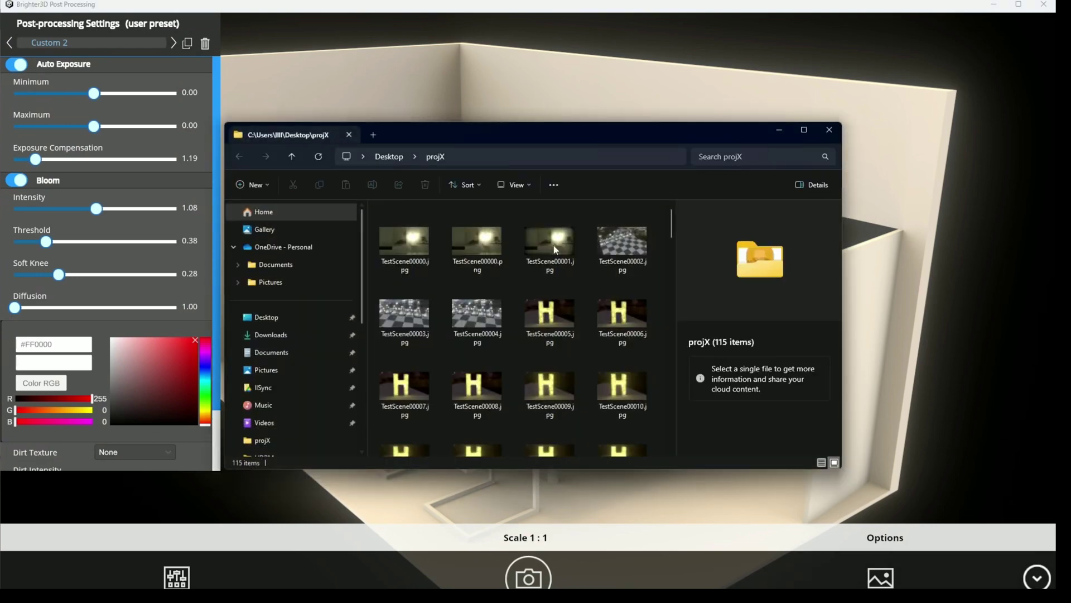
pyautogui.scroll(-10, 648, 337)
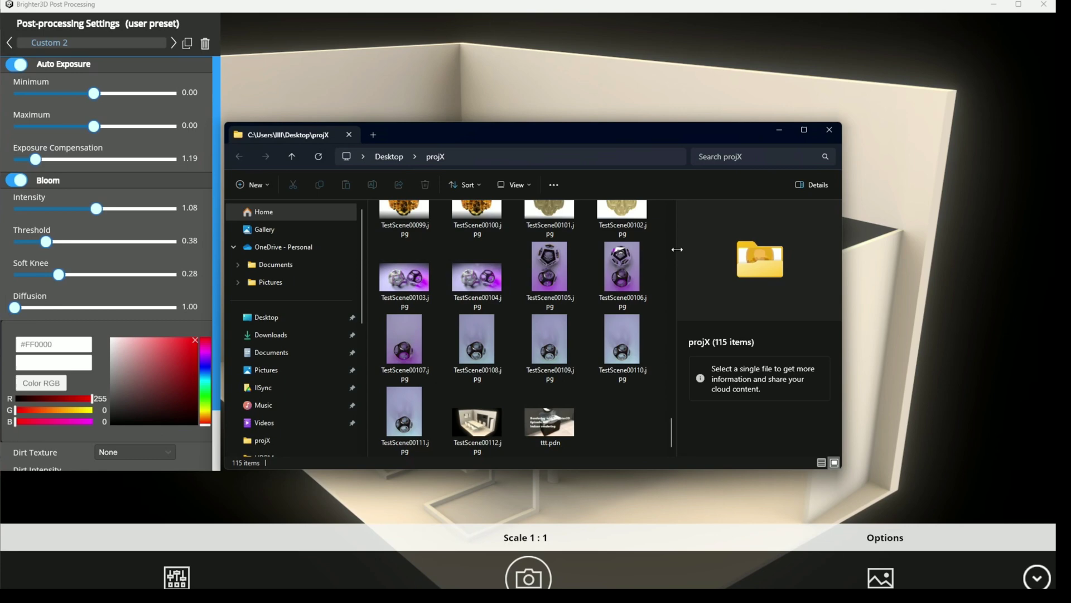
pyautogui.click(829, 129)
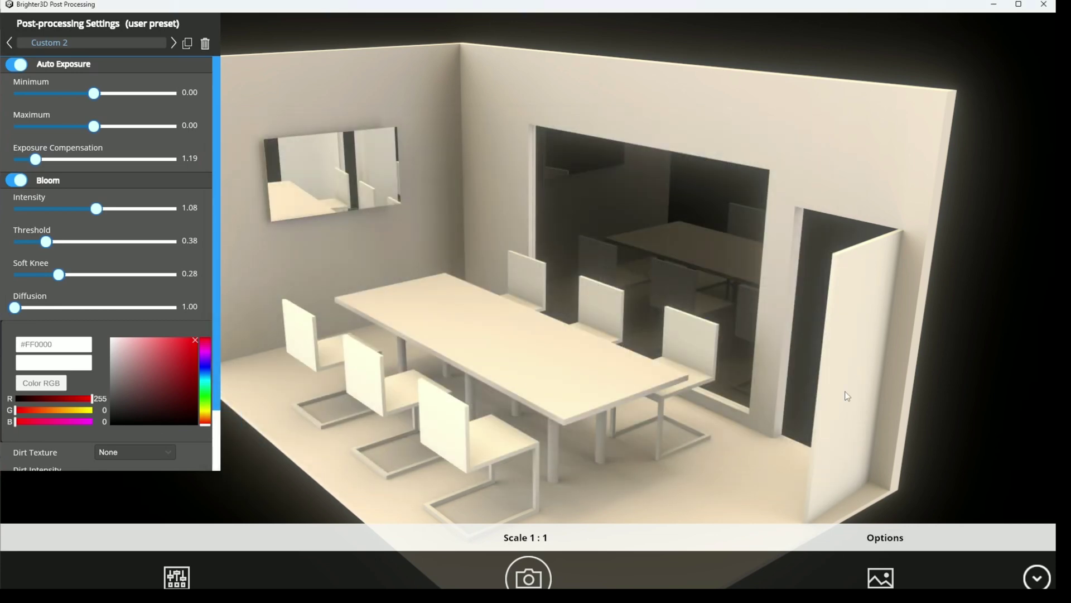
# - Set the output folder to the projX desktop folder and toggle full-screen mode off
pyautogui.click(883, 537)
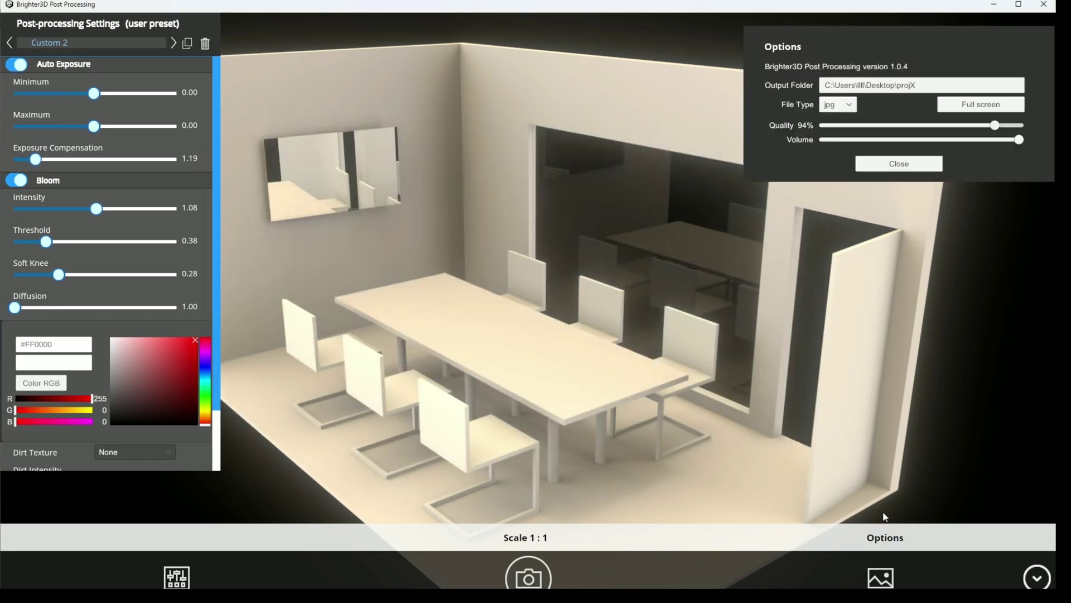
pyautogui.click(912, 85)
pyautogui.write('X')
pyautogui.click(973, 105)
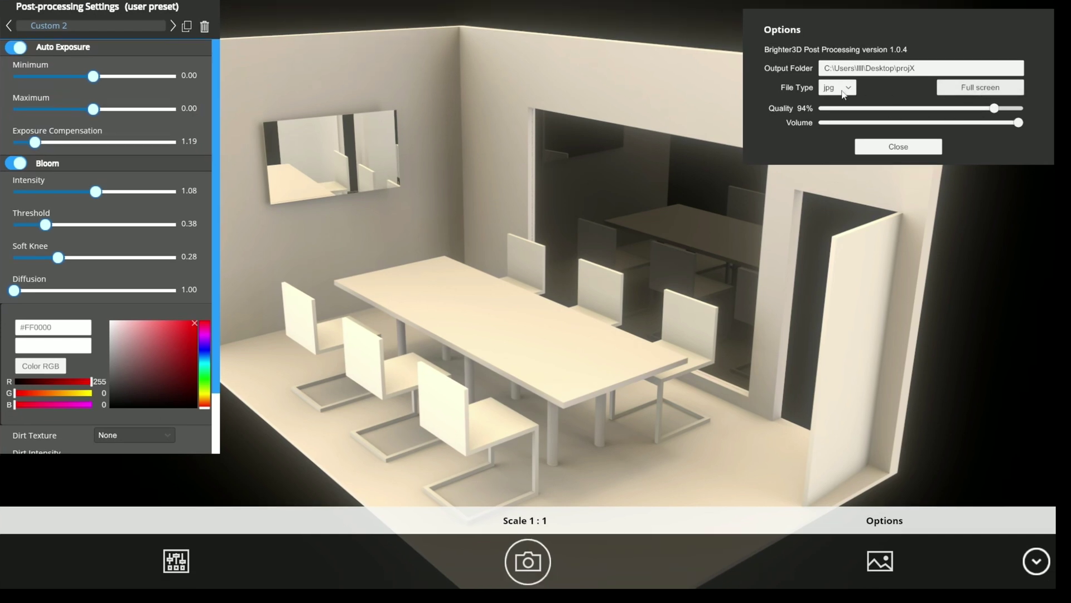
pyautogui.click(960, 92)
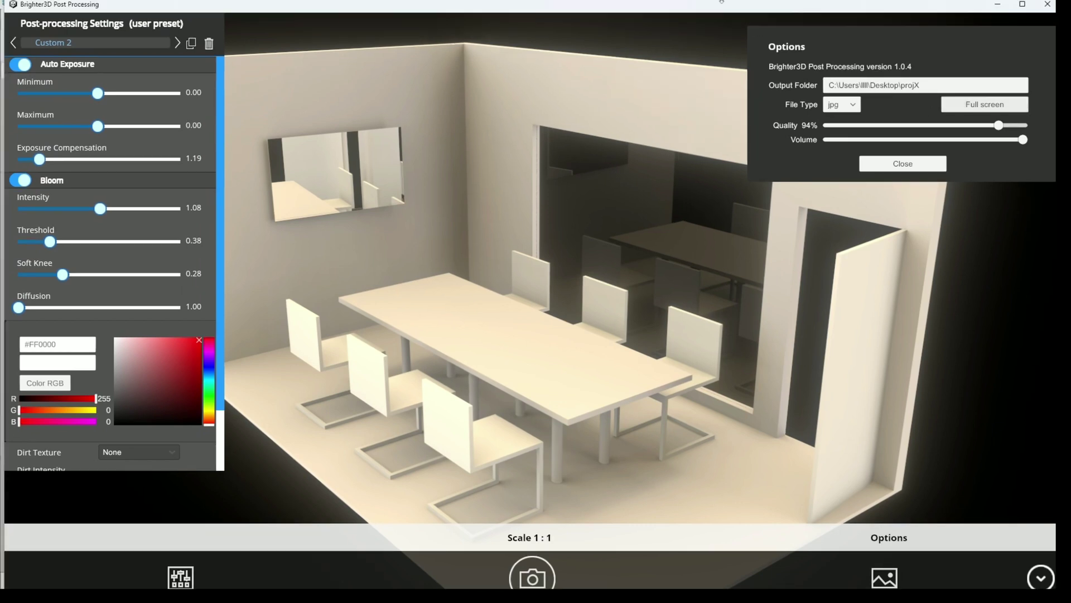
# - Close the options and apply dirt Texture 9 at intensity about 4.84
pyautogui.click(903, 163)
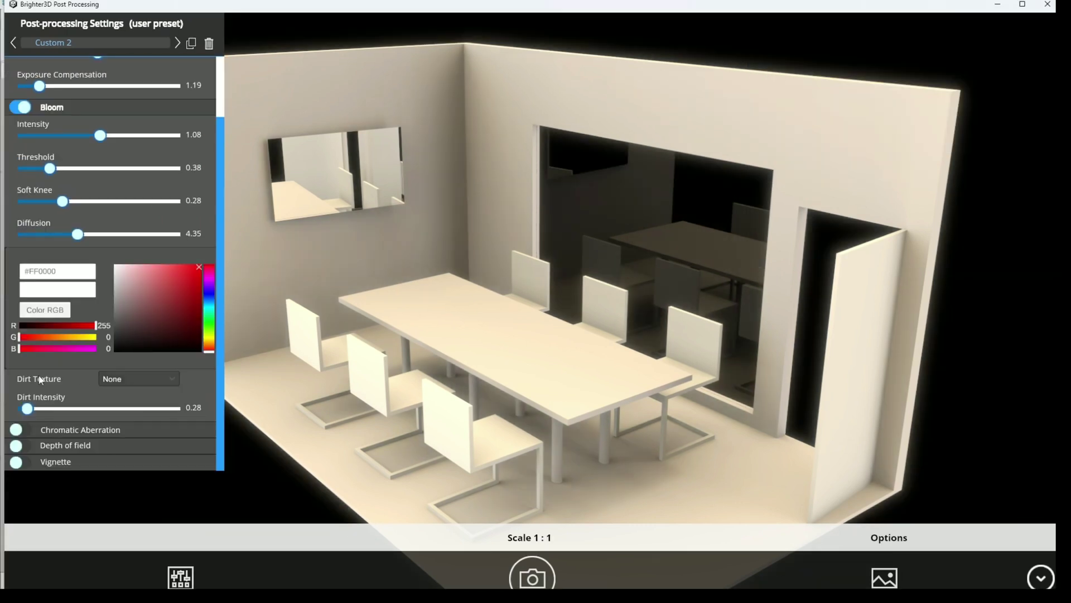
pyautogui.click(477, 343)
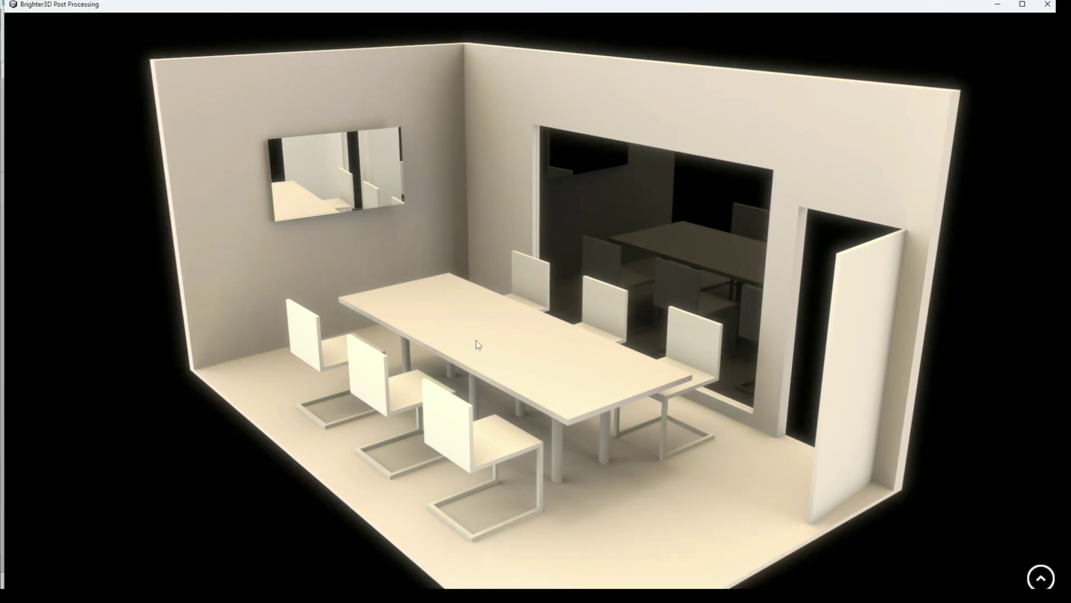
pyautogui.click(409, 351)
pyautogui.click(178, 377)
pyautogui.scroll(-3, 181, 415)
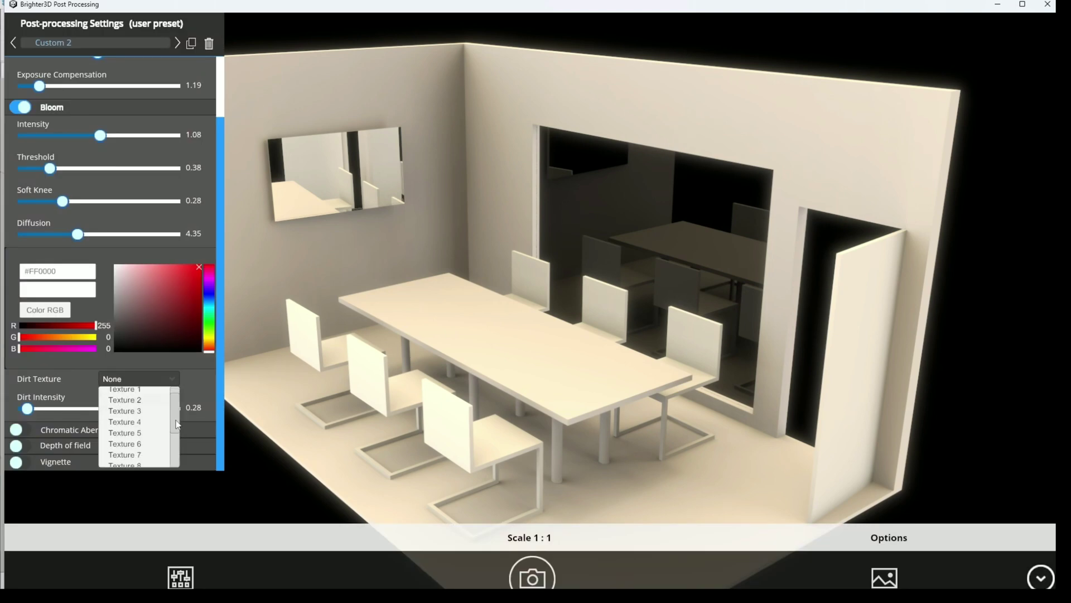
pyautogui.click(123, 434)
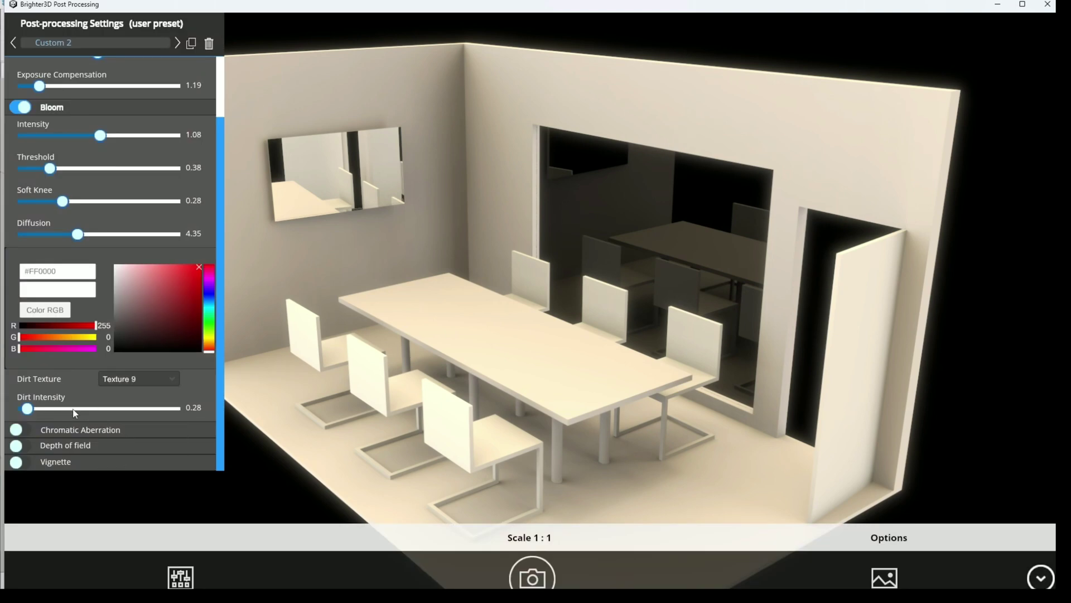
pyautogui.moveTo(74, 412); pyautogui.dragTo(193, 412)
# - Switch the dirt overlay to Texture 14 and lower dirt intensity to 1.28
pyautogui.click(160, 379)
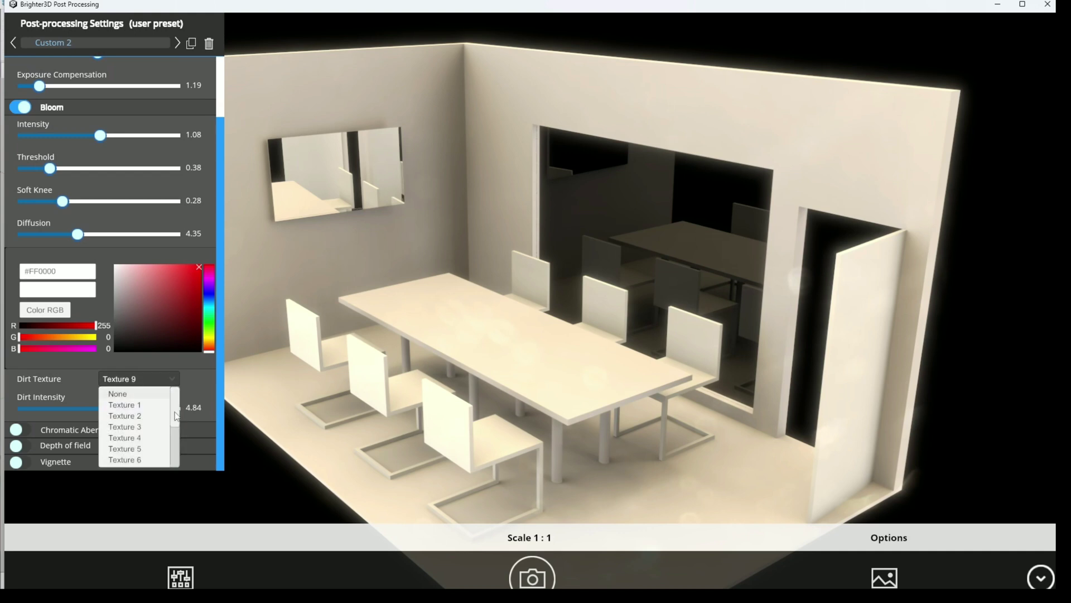
pyautogui.scroll(-5, 147, 441)
pyautogui.click(148, 446)
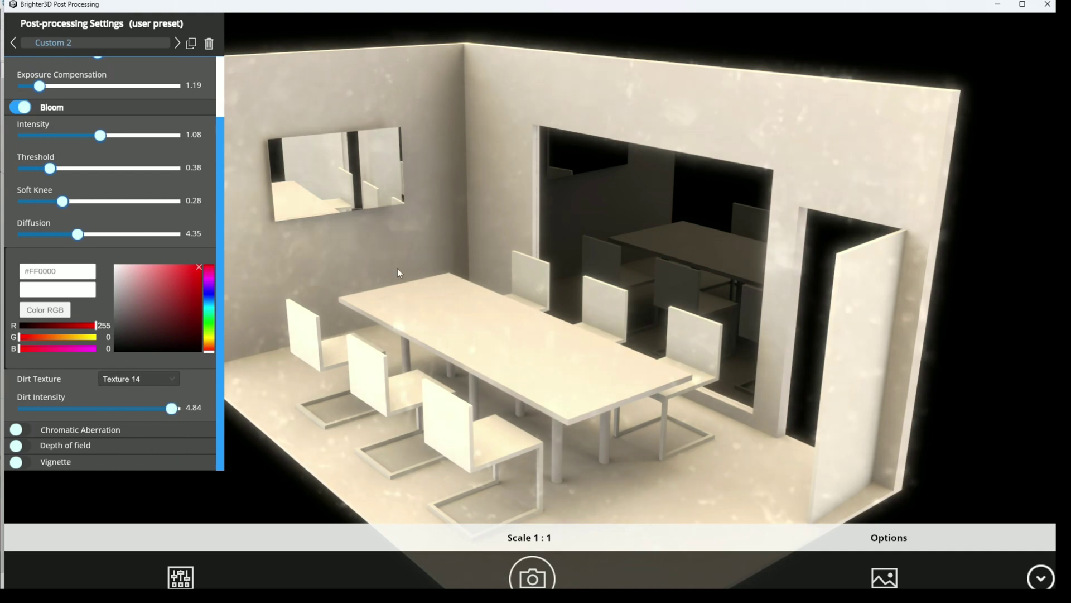
pyautogui.click(504, 203)
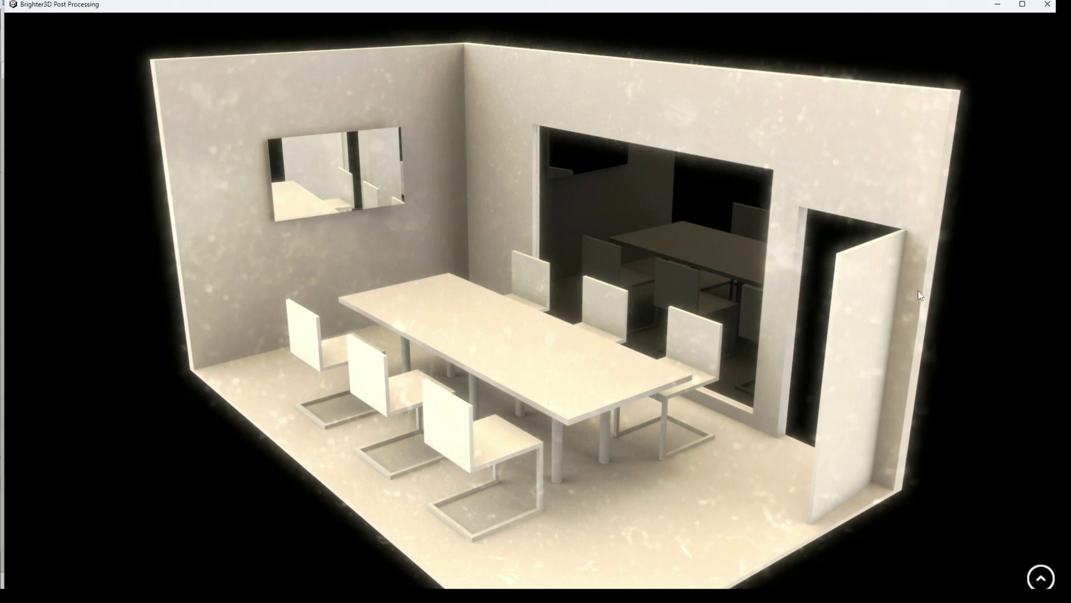
pyautogui.moveTo(205, 386)
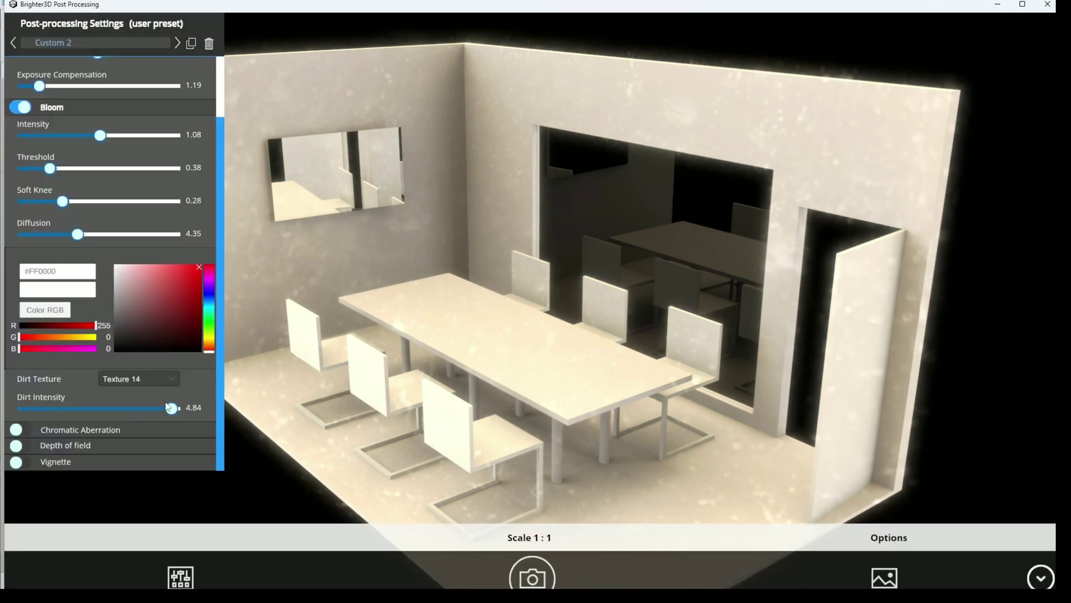
pyautogui.moveTo(168, 409); pyautogui.dragTo(58, 414)
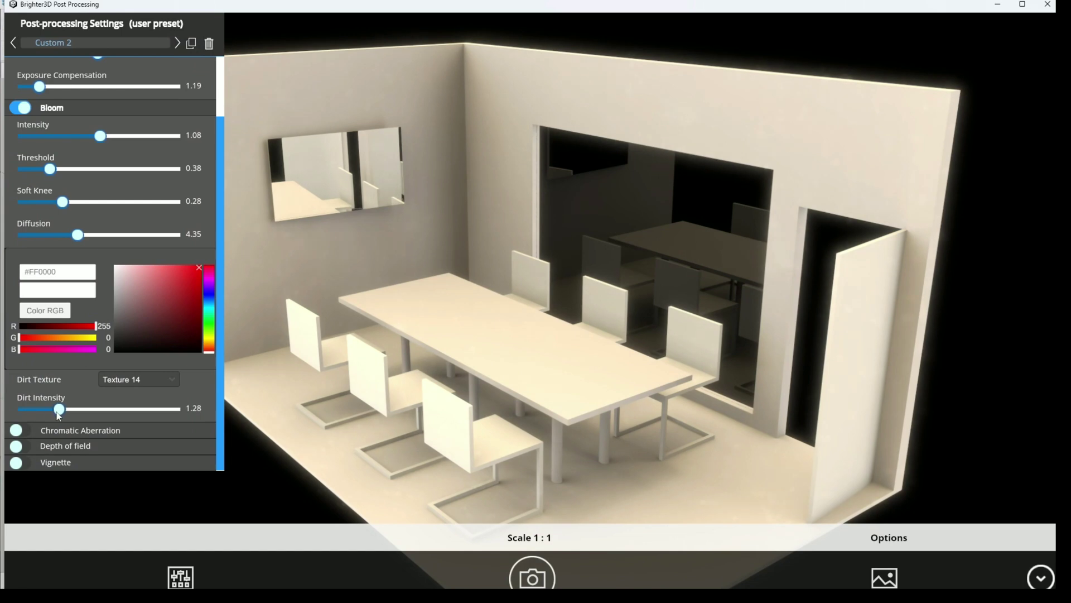
# - Turn on chromatic aberration at intensity 0.08 and preview the colour fringing
pyautogui.click(22, 430)
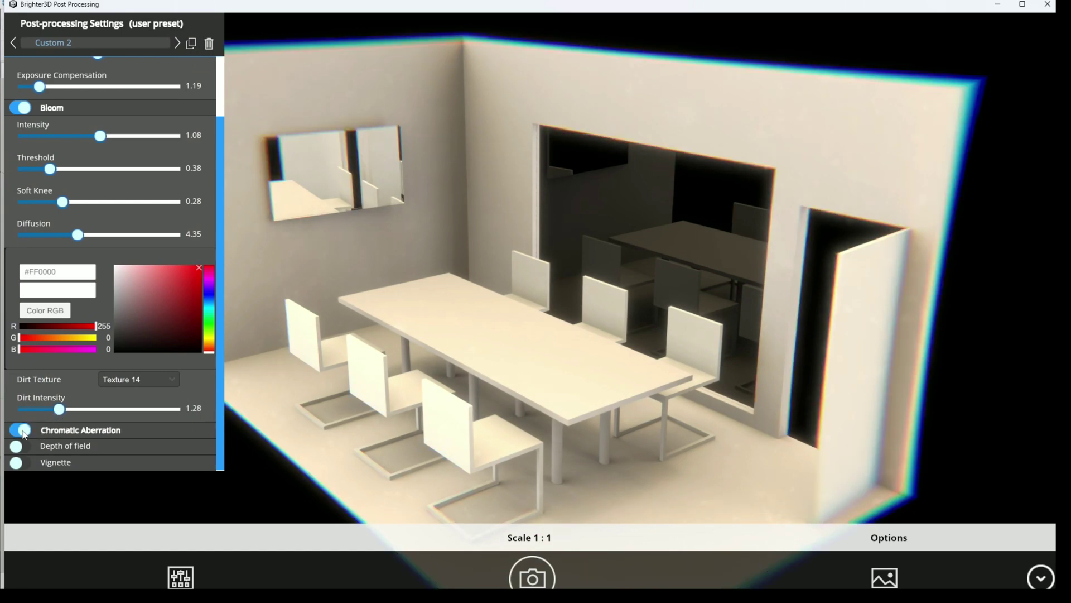
pyautogui.click(60, 432)
pyautogui.click(403, 386)
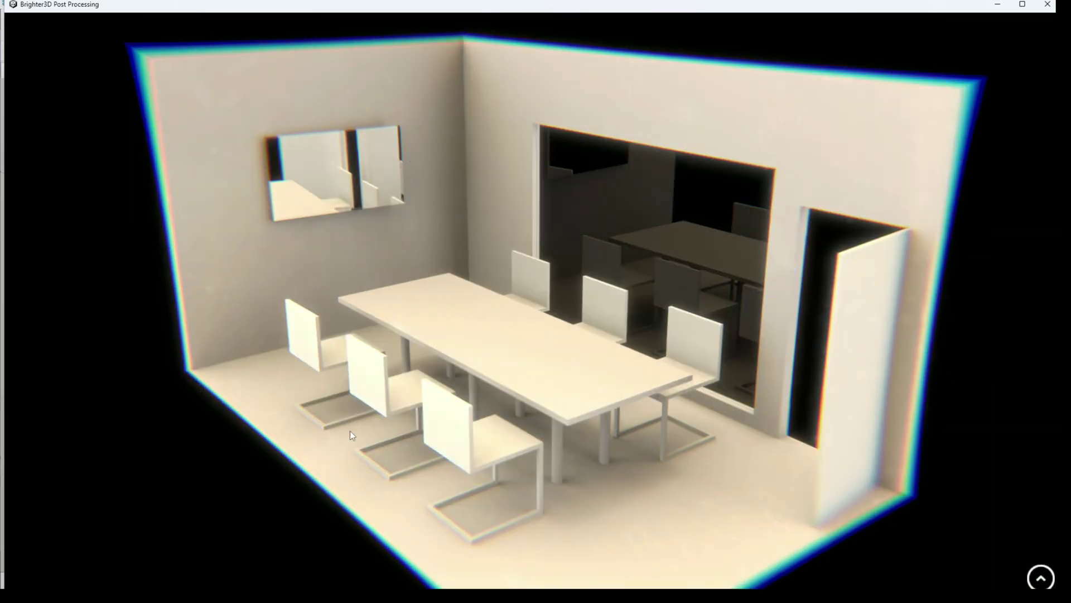
pyautogui.click(350, 431)
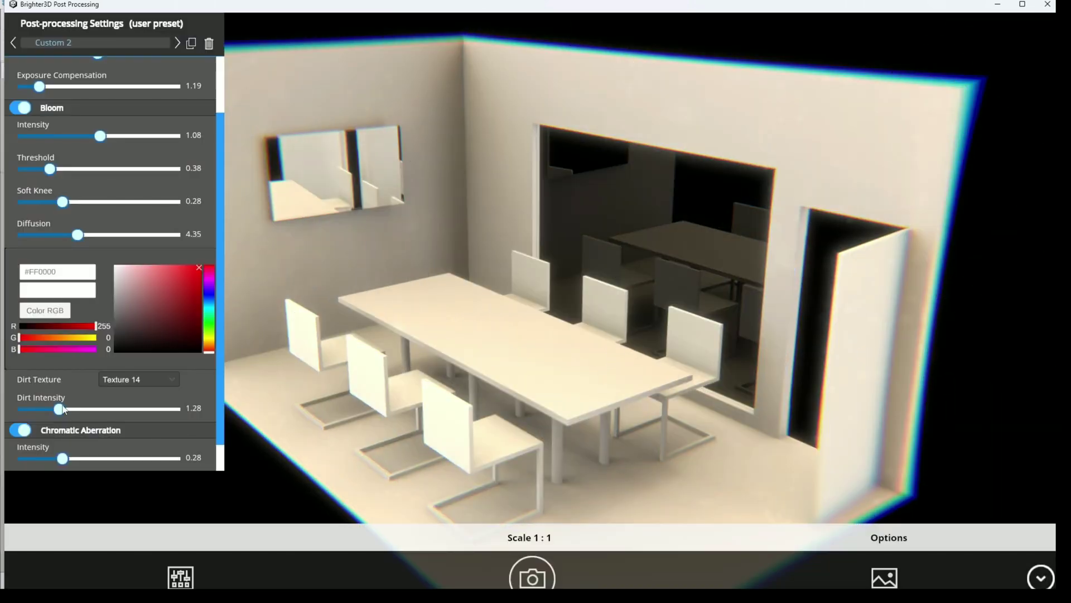
# - Trim dirt intensity to about 1.05 and hide the settings to preview
pyautogui.moveTo(59, 410); pyautogui.dragTo(54, 410)
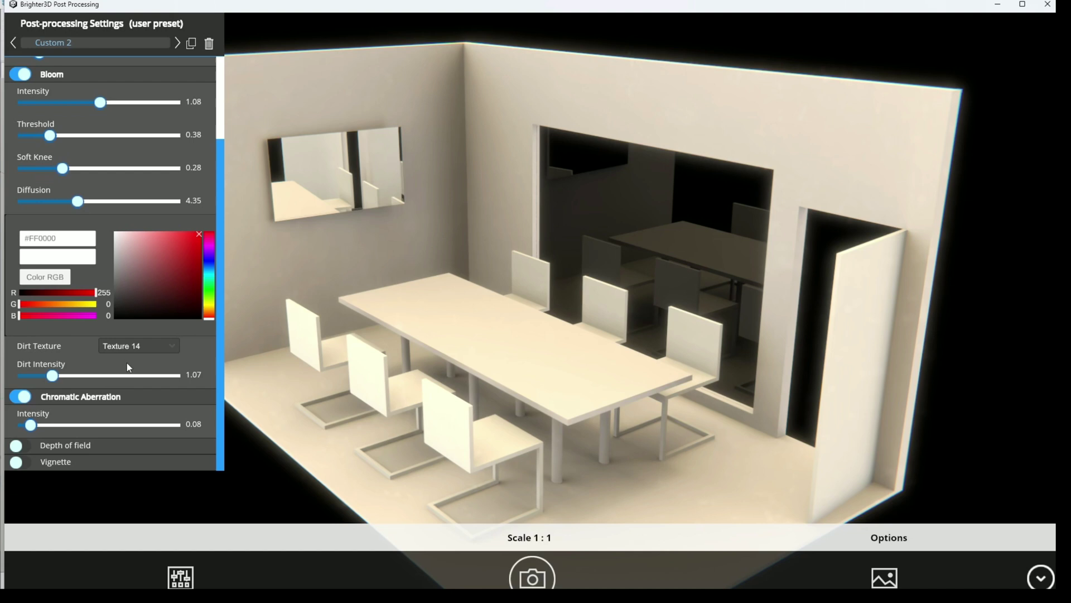
pyautogui.scroll(3, 119, 362)
pyautogui.scroll(-3, 124, 348)
pyautogui.press('Tab')
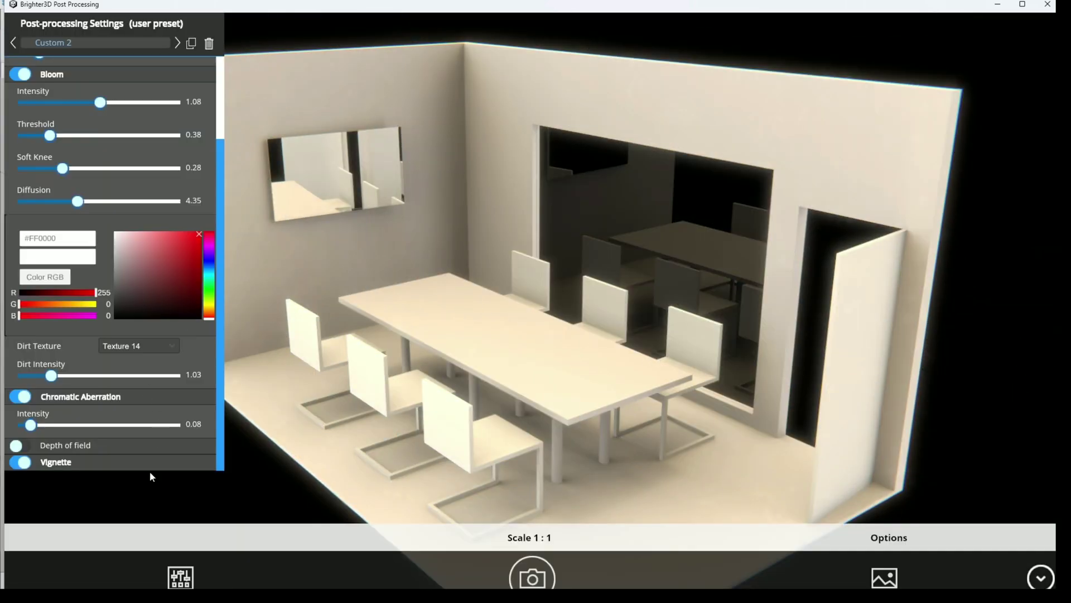
# - Turn on the vignette with intensity 0.73 and smoothness about 0.93–0.97
pyautogui.click(138, 466)
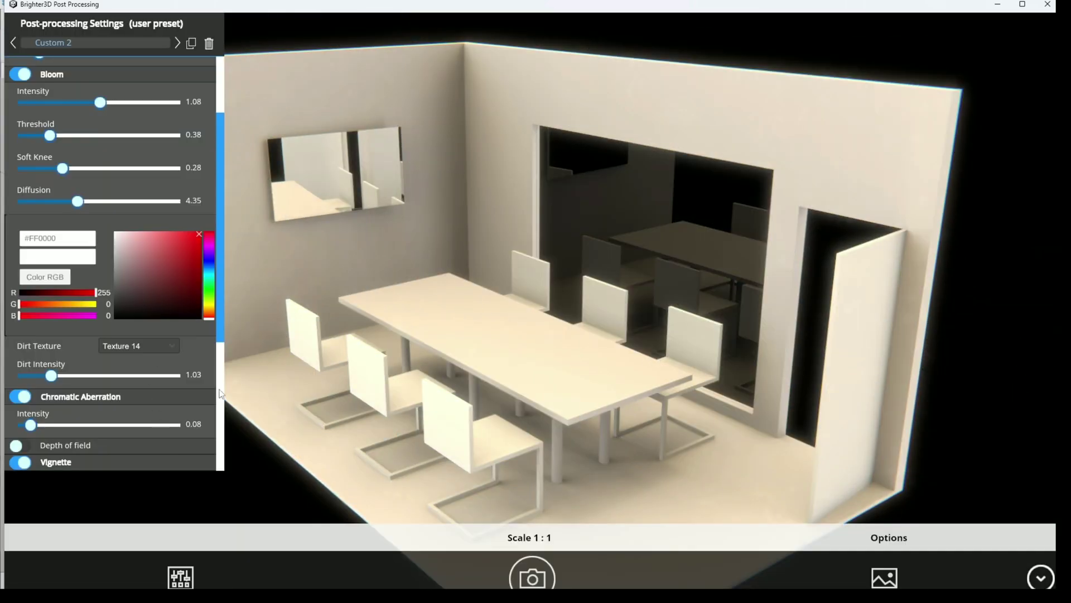
pyautogui.scroll(-5, 203, 323)
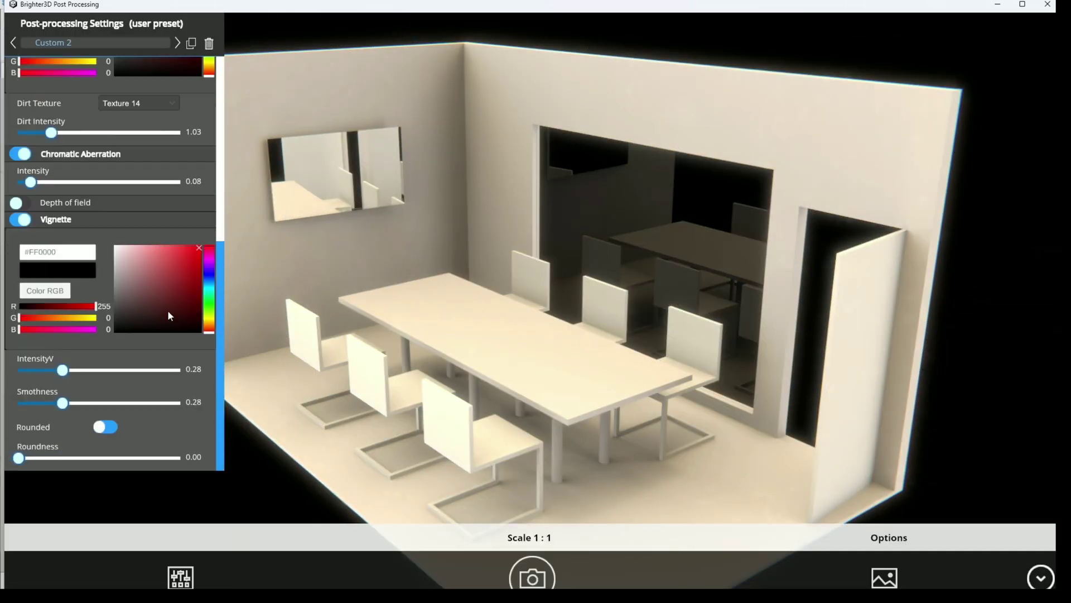
pyautogui.moveTo(69, 372); pyautogui.dragTo(170, 404)
pyautogui.click(410, 167)
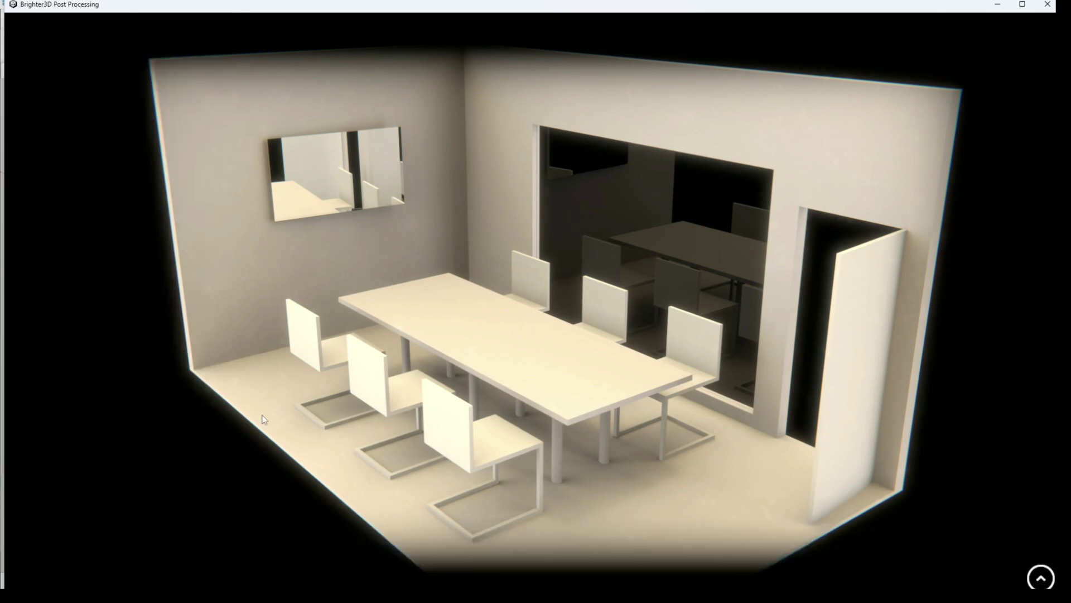
pyautogui.click(413, 177)
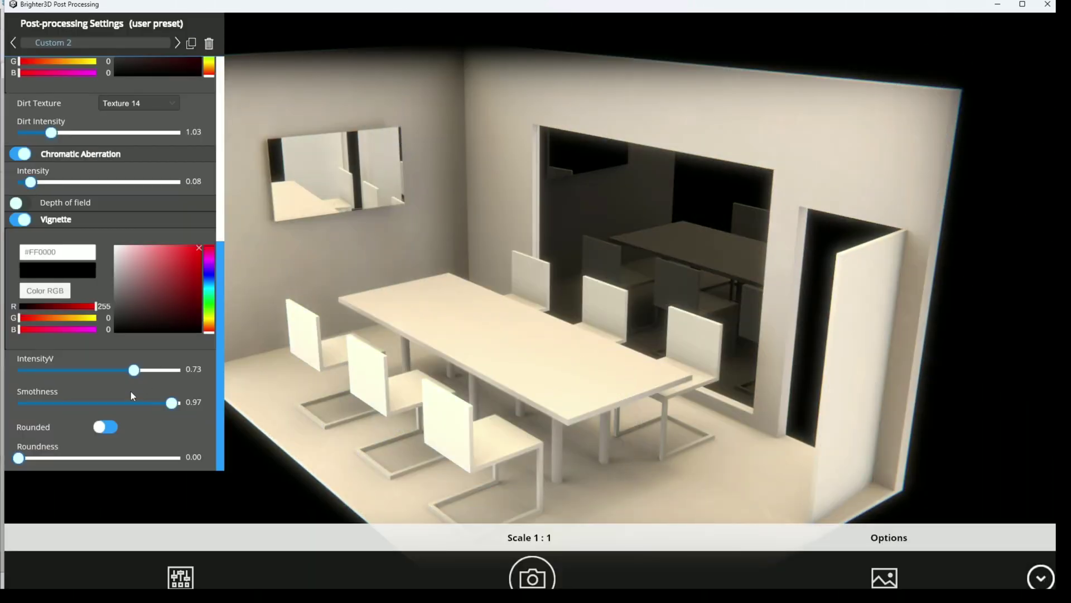
pyautogui.moveTo(19, 458); pyautogui.dragTo(192, 459)
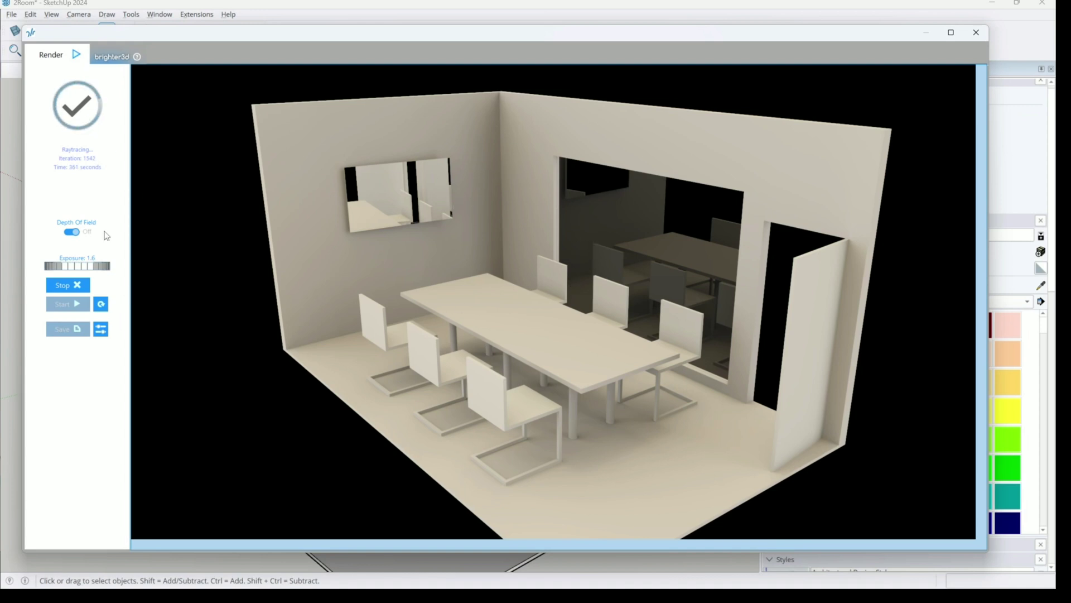
# - Reopen the finished render in post-processing, switching briefly to SketchUp and back
pyautogui.click(103, 332)
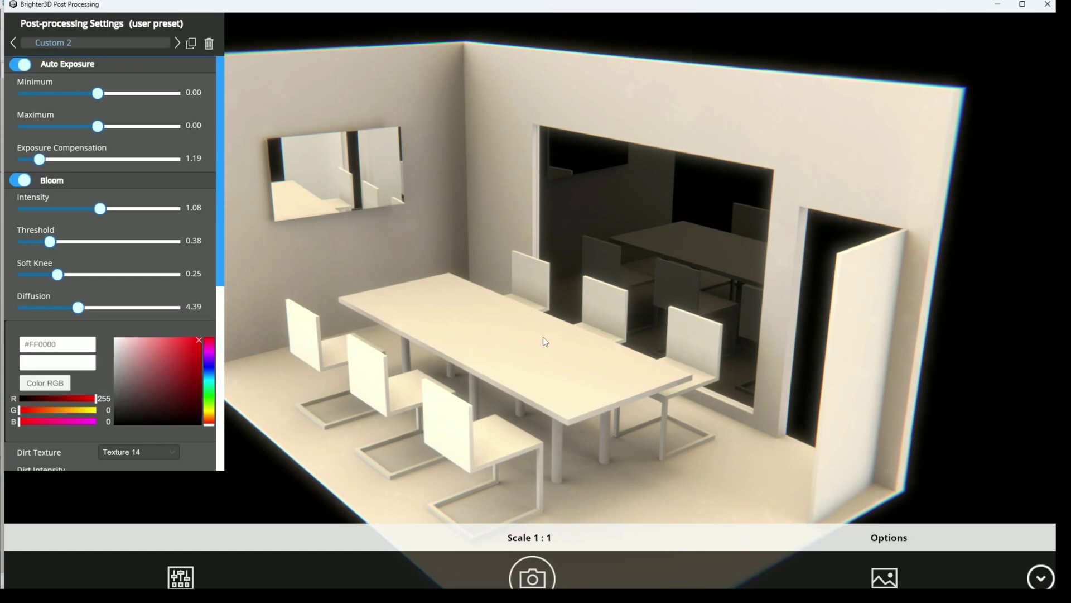
pyautogui.hotkey('alt', 'Tab')
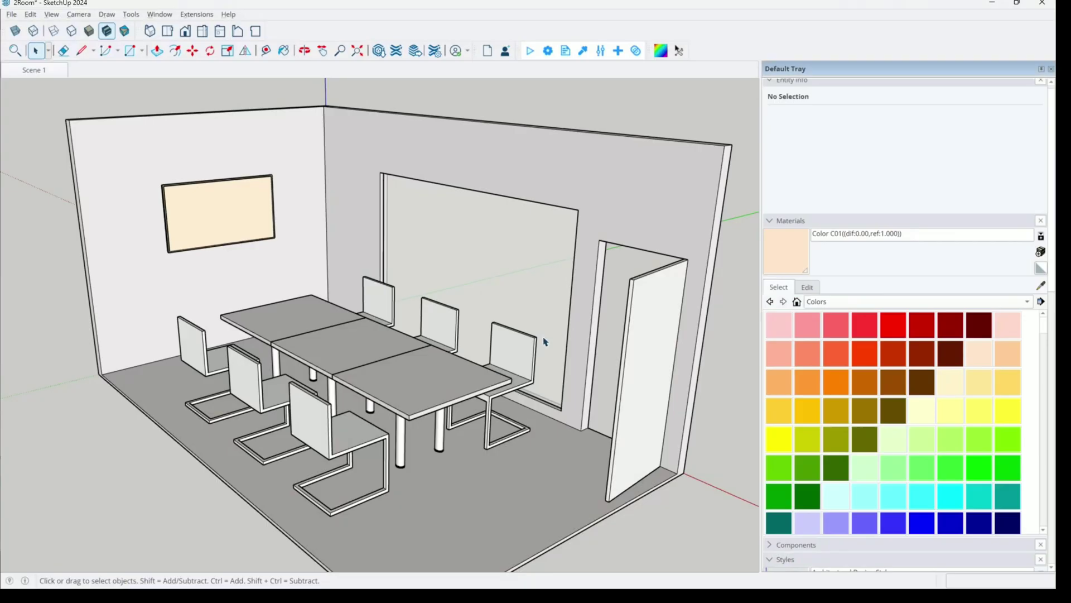
pyautogui.hotkey('alt', 'Tab')
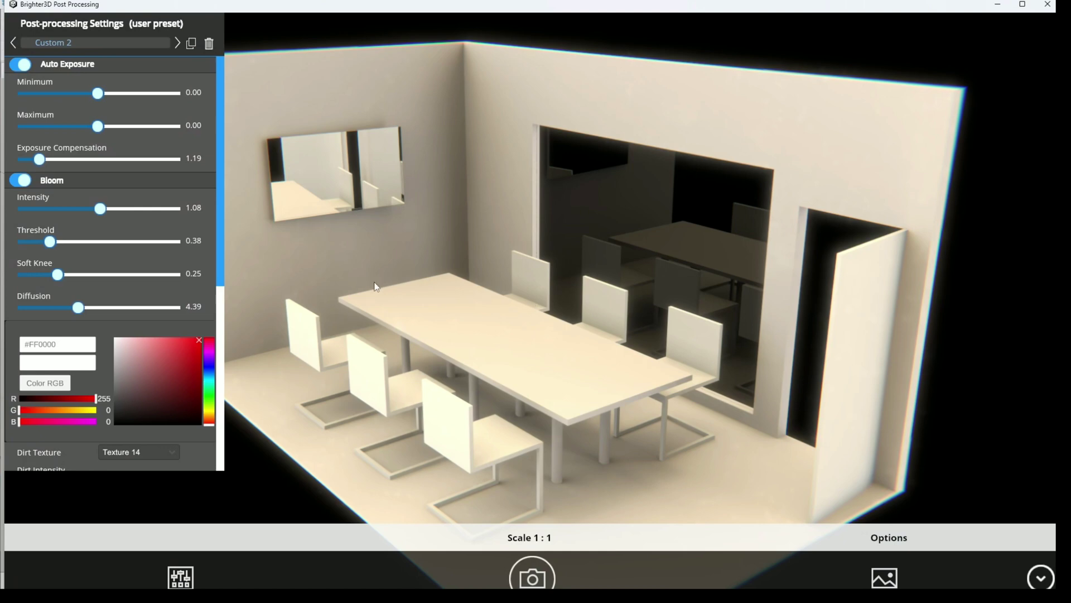
# - Start a new Brighter3D render from SketchUp, then toggle the post-processing panel to view the final image
pyautogui.hotkey('alt', 'Tab')
pyautogui.click(529, 52)
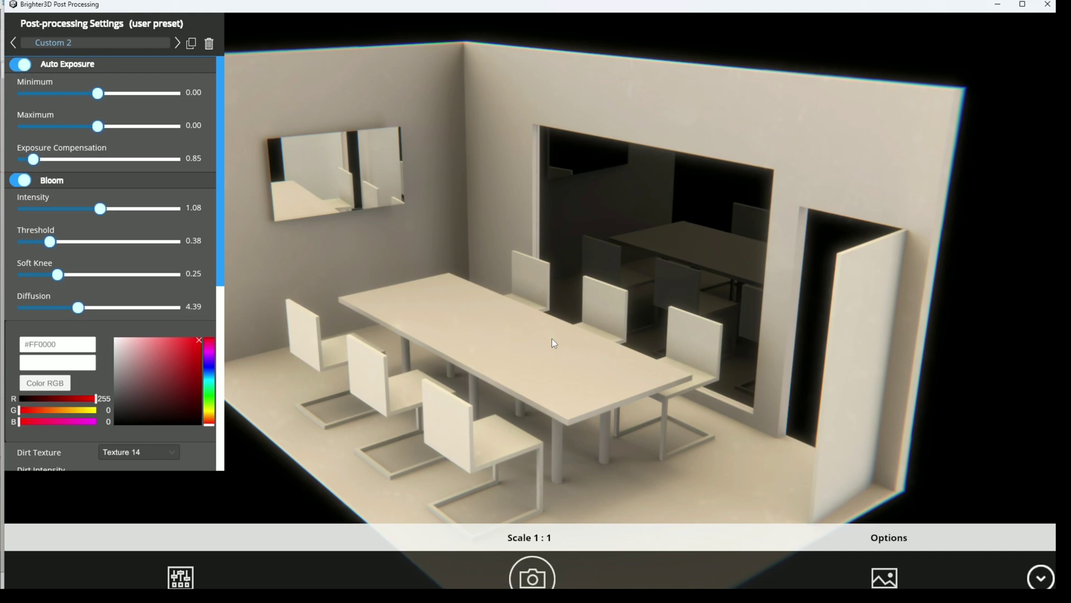
pyautogui.scroll(-5, 210, 336)
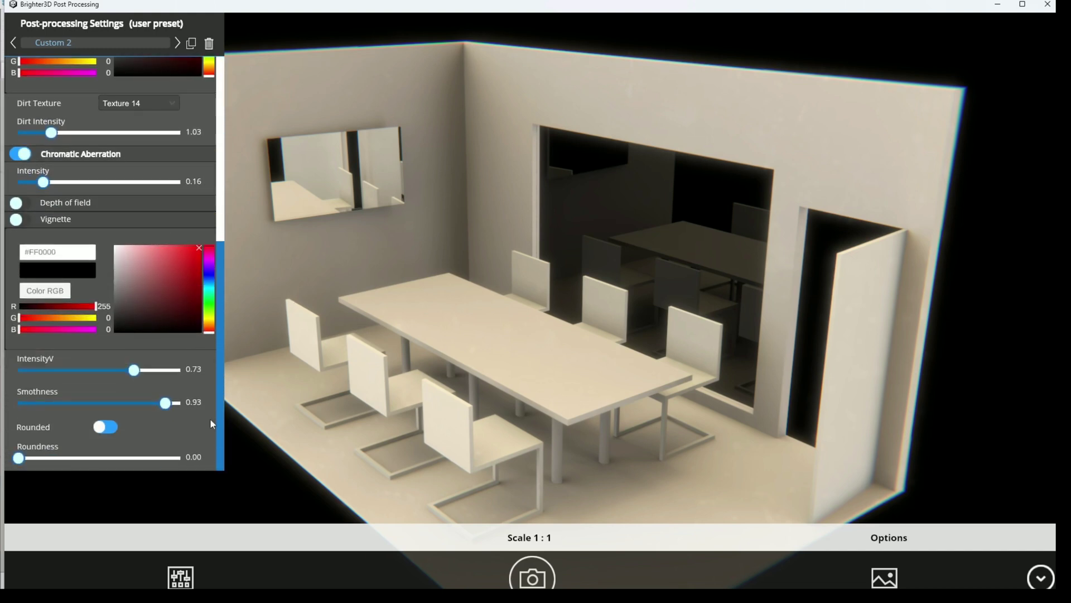
pyautogui.scroll(6, 210, 430)
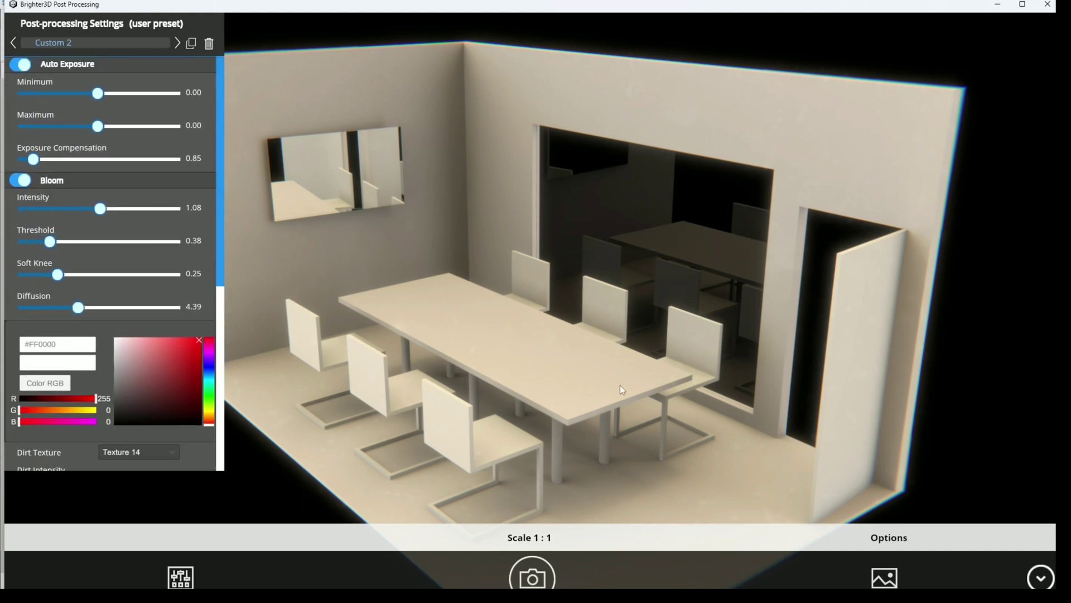
pyautogui.click(645, 397)
pyautogui.click(645, 396)
pyautogui.click(647, 396)
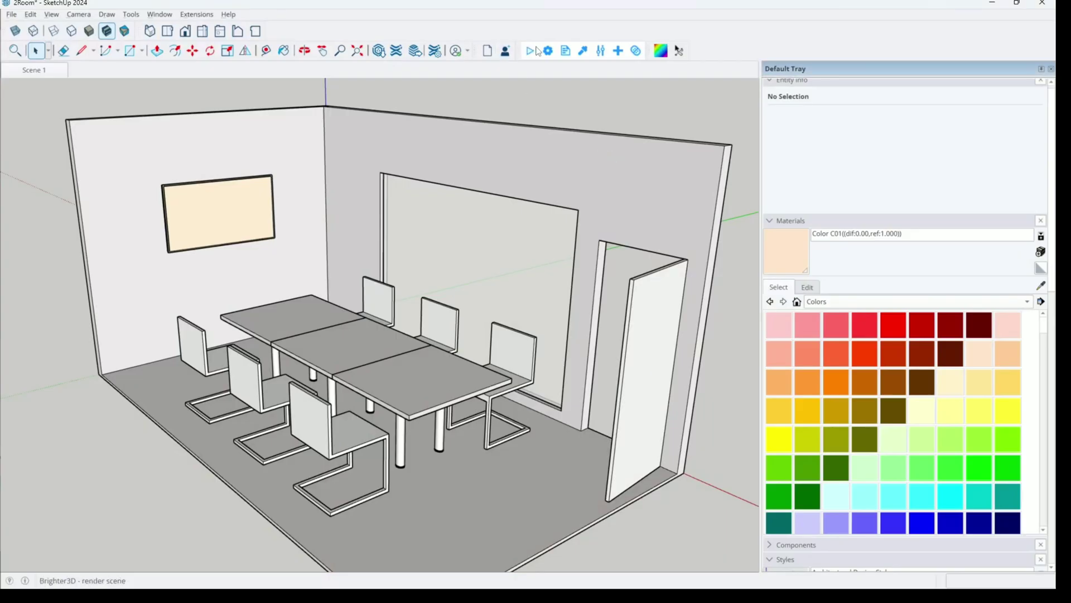
# - Start a Brighter3D render, stop it, and close the render window
pyautogui.click(530, 51)
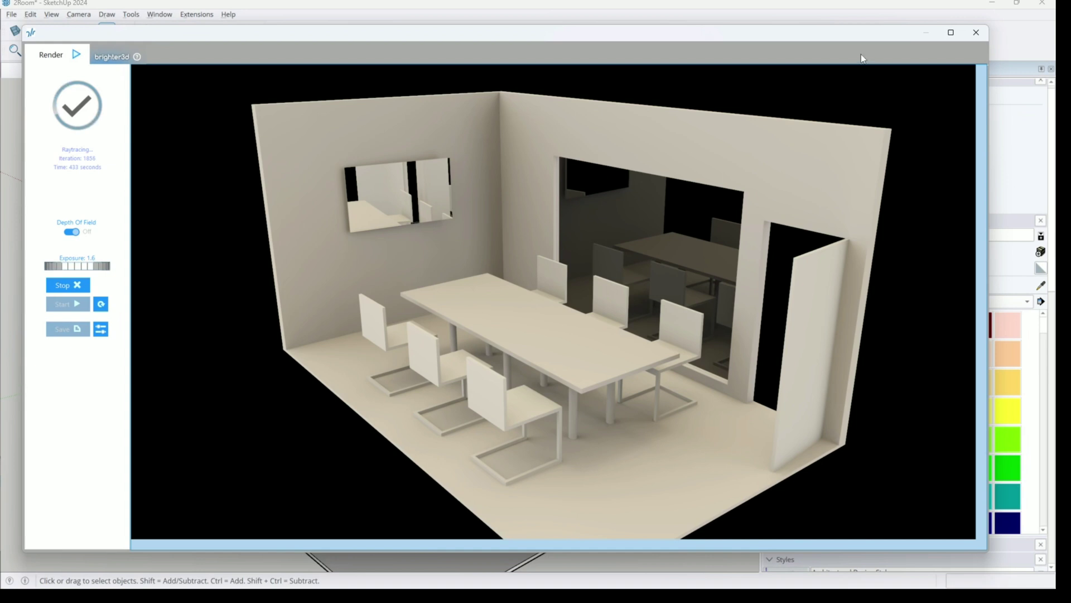
pyautogui.click(84, 285)
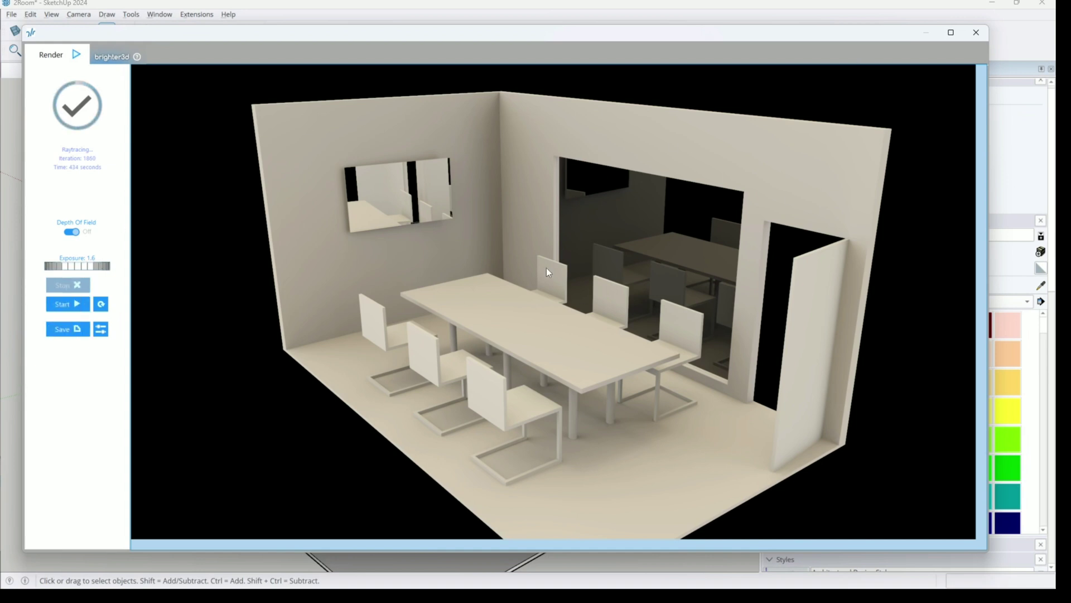
pyautogui.click(976, 32)
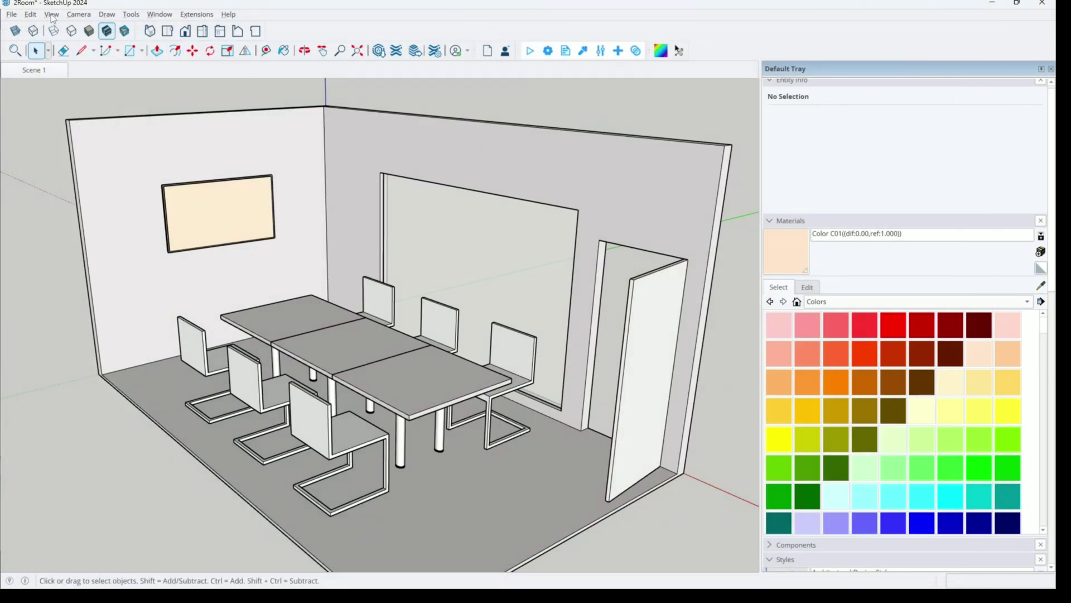
# - Switch the camera to parallel projection and orbit the model to a new angle
pyautogui.click(75, 14)
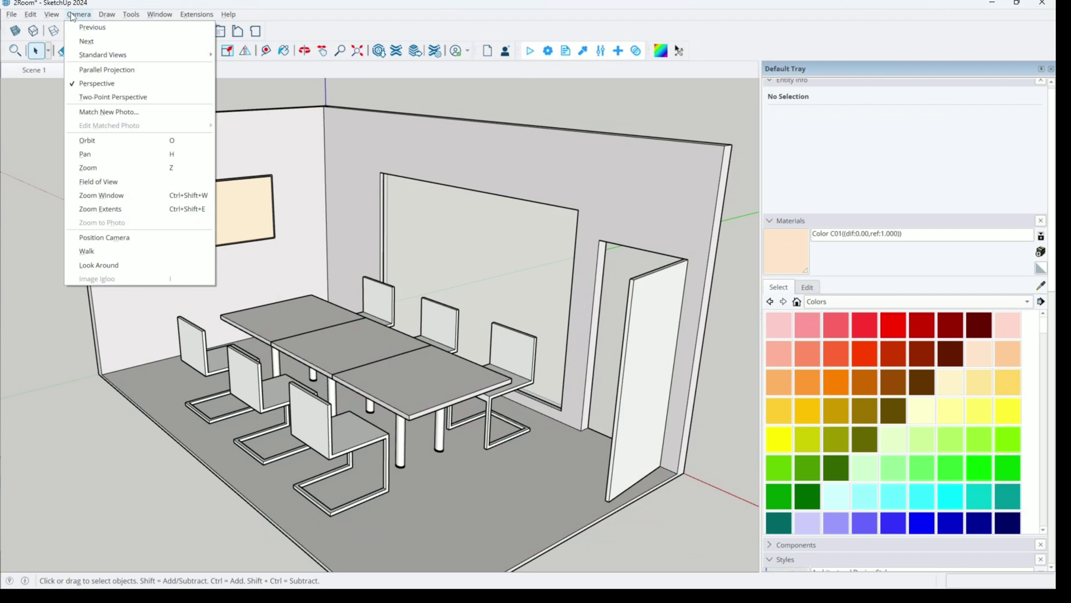
pyautogui.click(128, 70)
pyautogui.moveTo(442, 218); pyautogui.dragTo(483, 260, button='middle')
pyautogui.press('space')
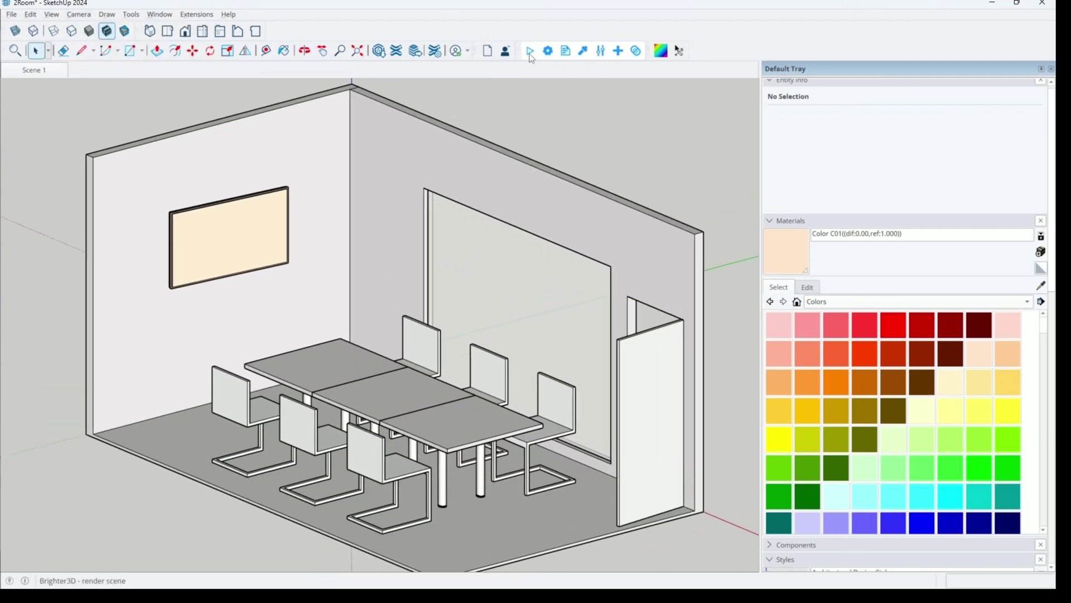
# - Raytrace the room again in Brighter3D and stop it after about 139 iterations
pyautogui.click(530, 51)
pyautogui.click(71, 299)
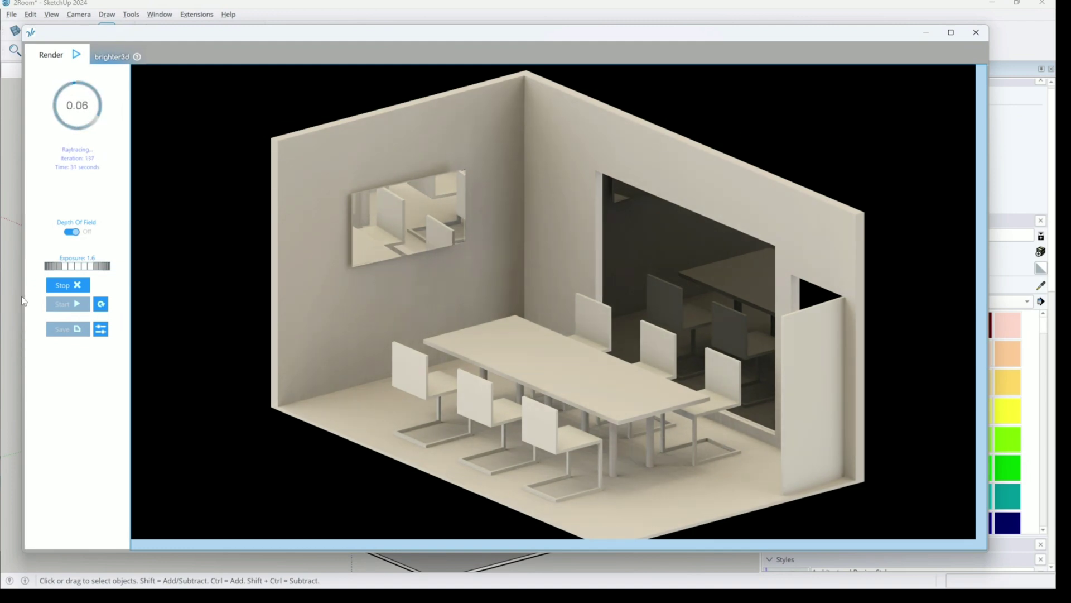
pyautogui.click(78, 287)
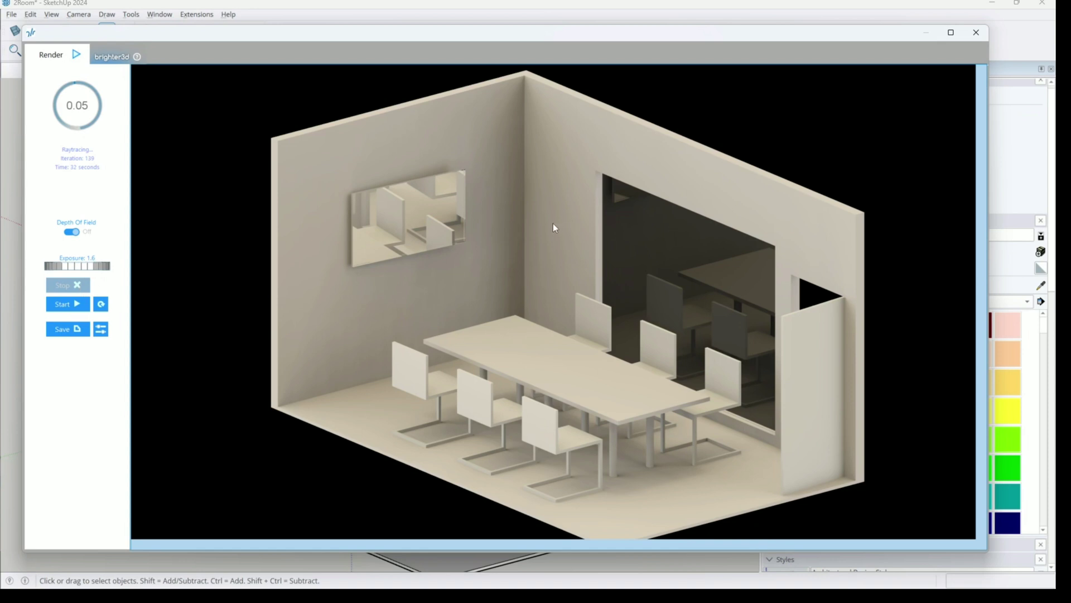
# - Close the render window and switch the camera to Perspective
pyautogui.click(975, 34)
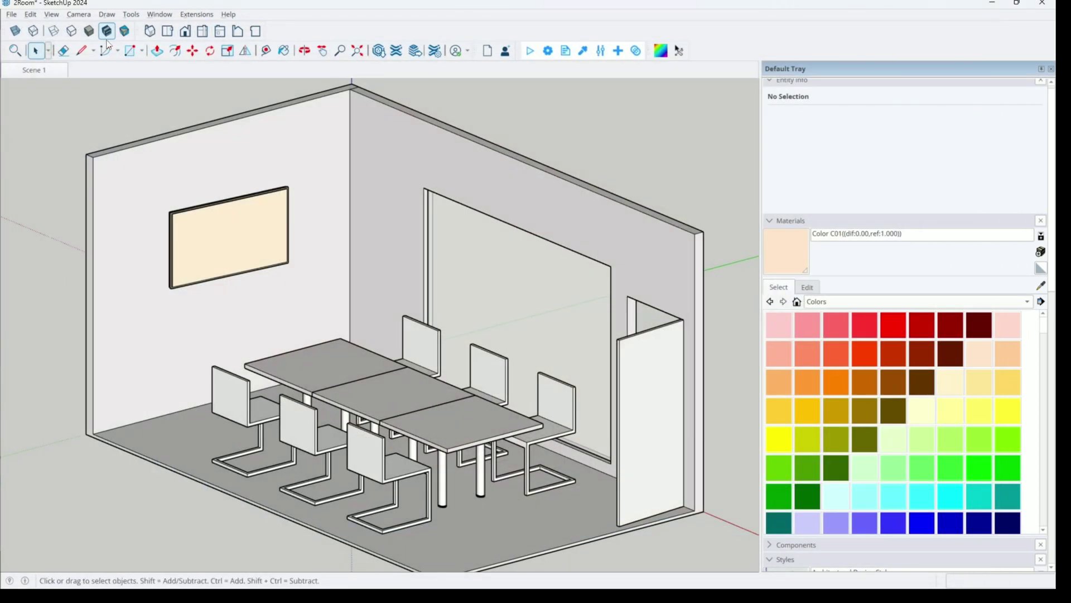
pyautogui.click(77, 15)
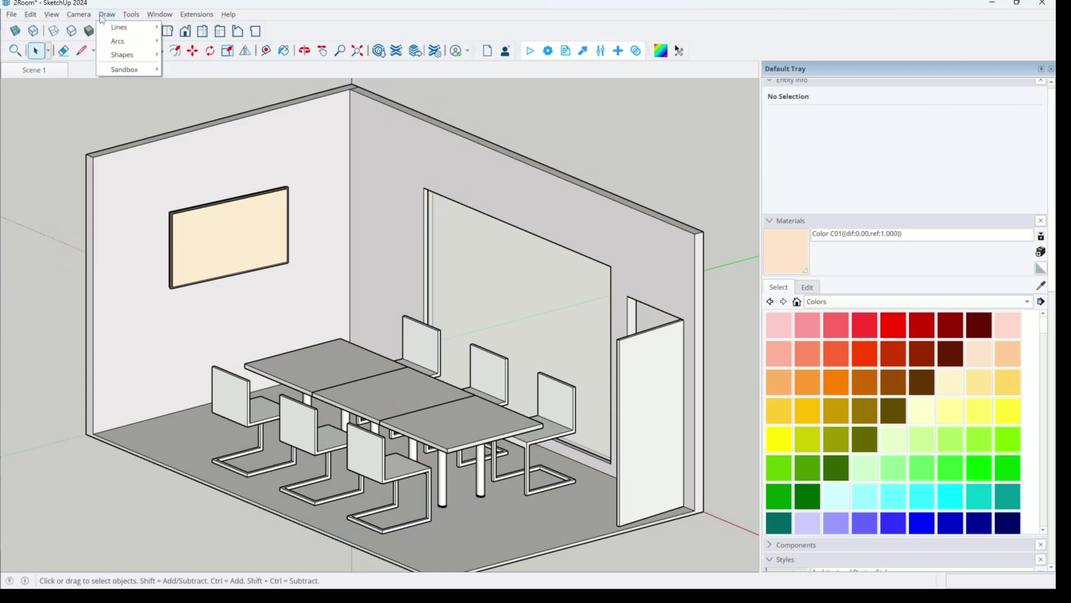
pyautogui.moveTo(40, 18)
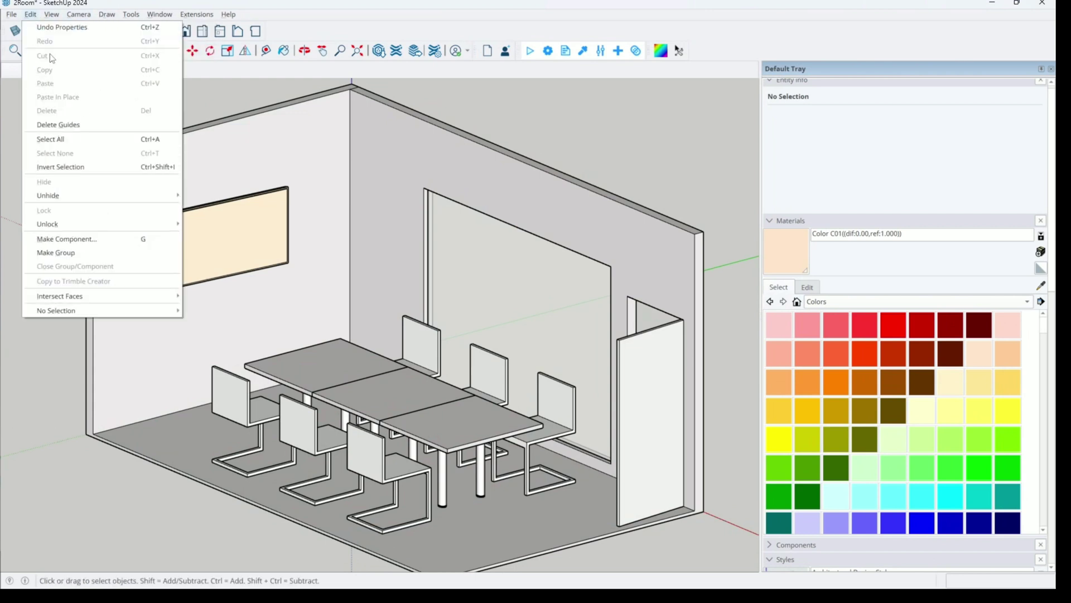
pyautogui.moveTo(83, 18)
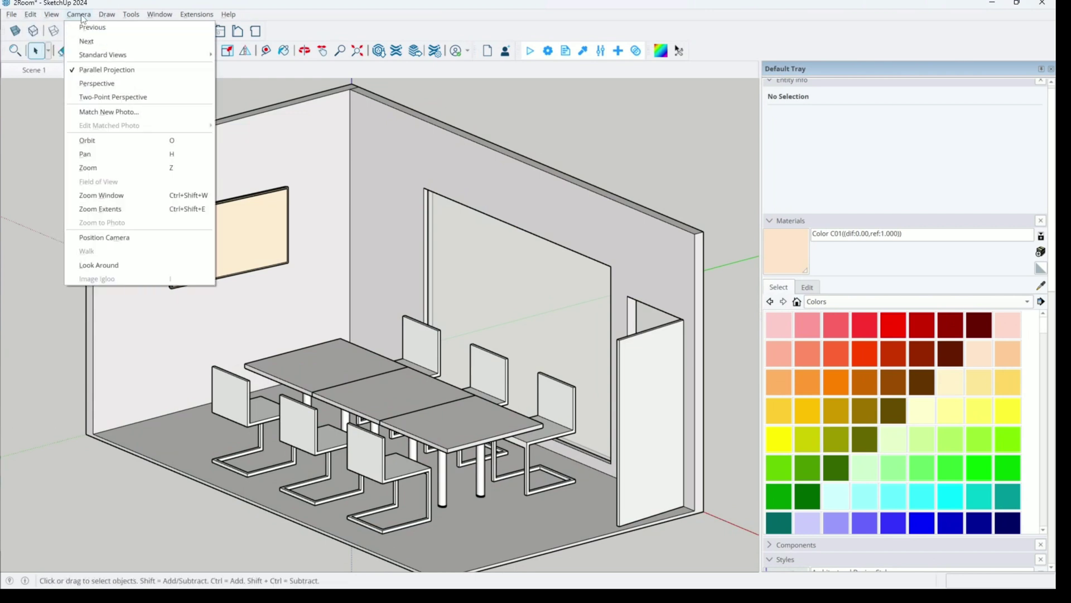
pyautogui.click(99, 84)
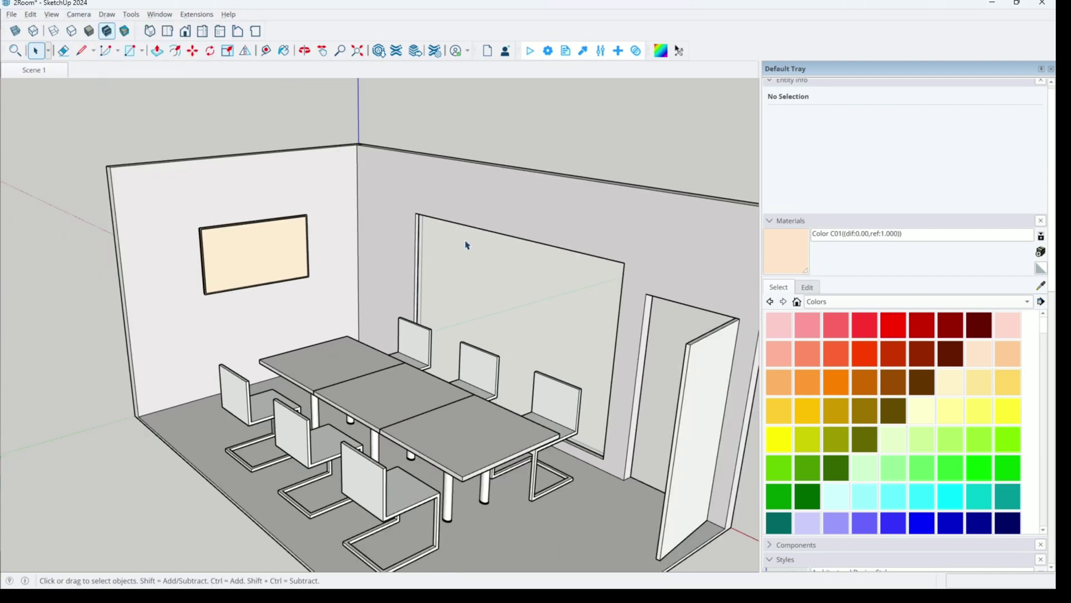
# - Orbit the room to a new viewing angle, then return to the Select tool
pyautogui.press('o')
pyautogui.moveTo(502, 270); pyautogui.dragTo(472, 228)
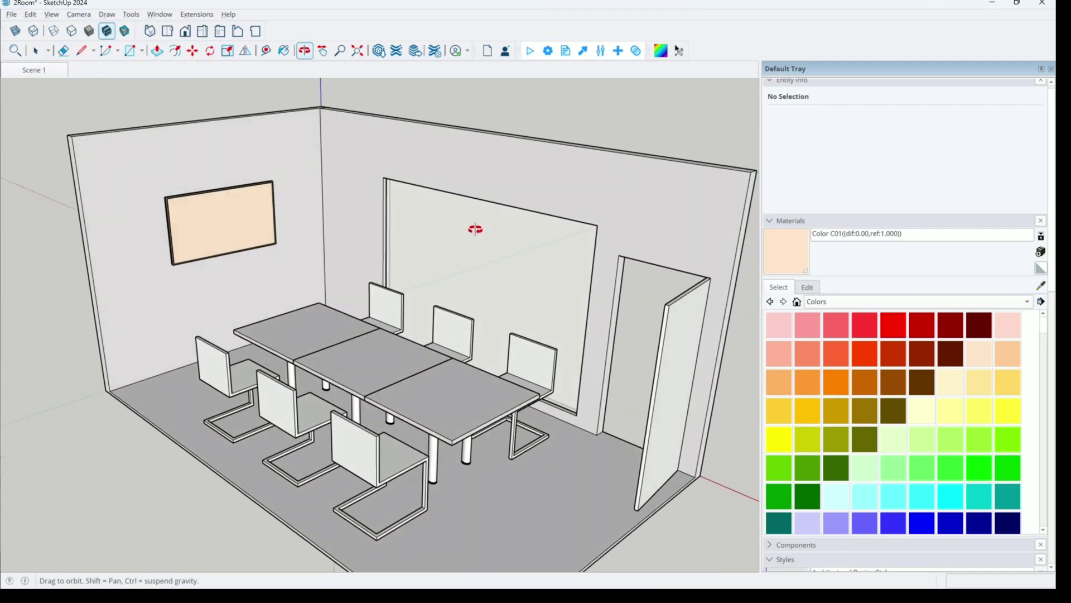
pyautogui.press('space')
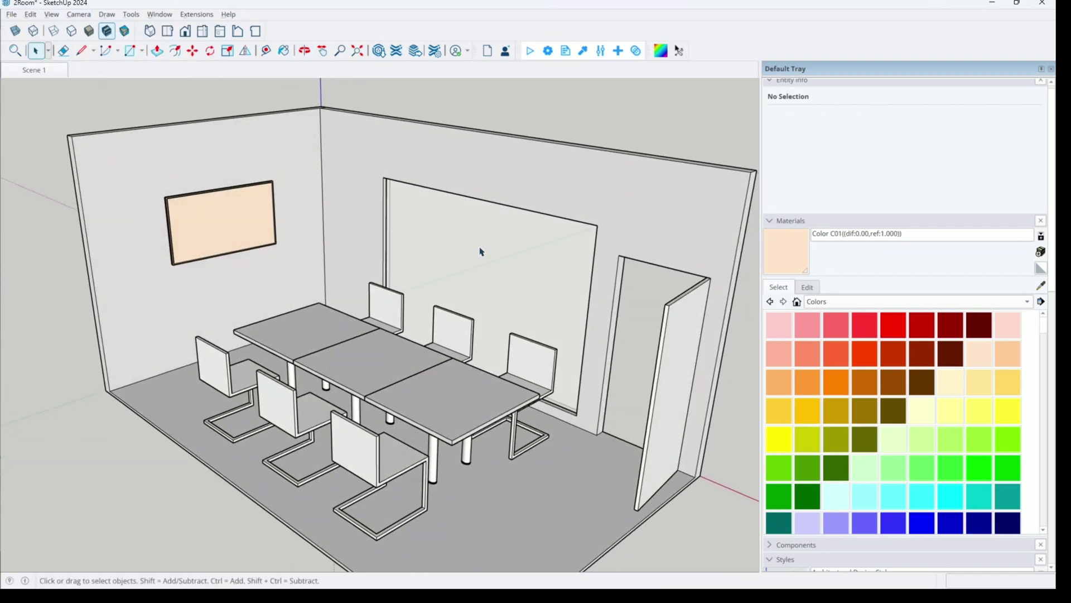
# - Switch on Indirect Samples in Brighter3D's Artificial Lighting & HDR settings and start a new render
pyautogui.click(547, 51)
pyautogui.click(228, 132)
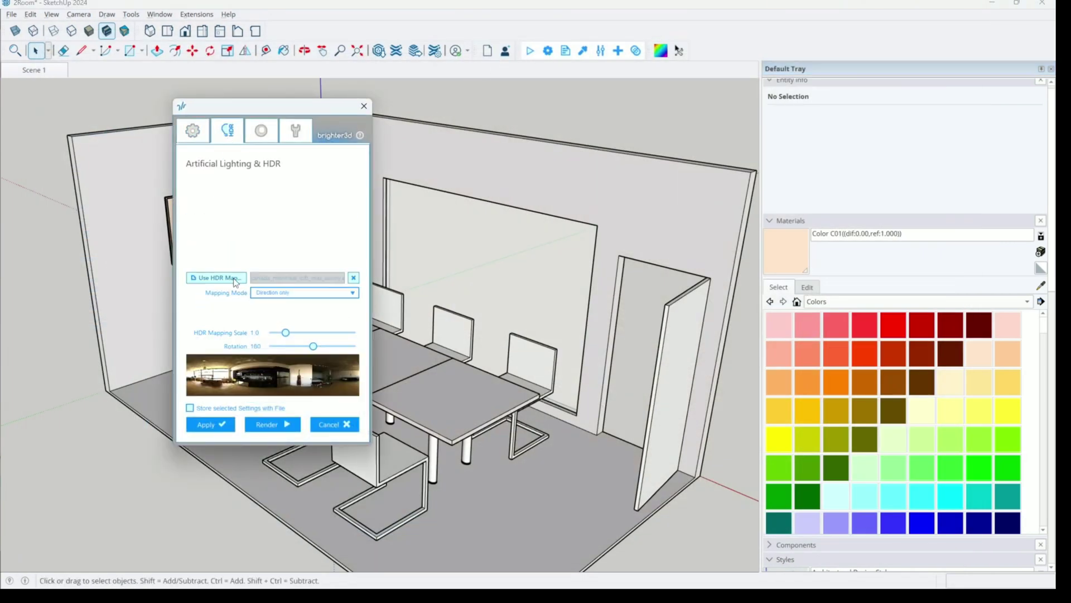
pyautogui.click(197, 134)
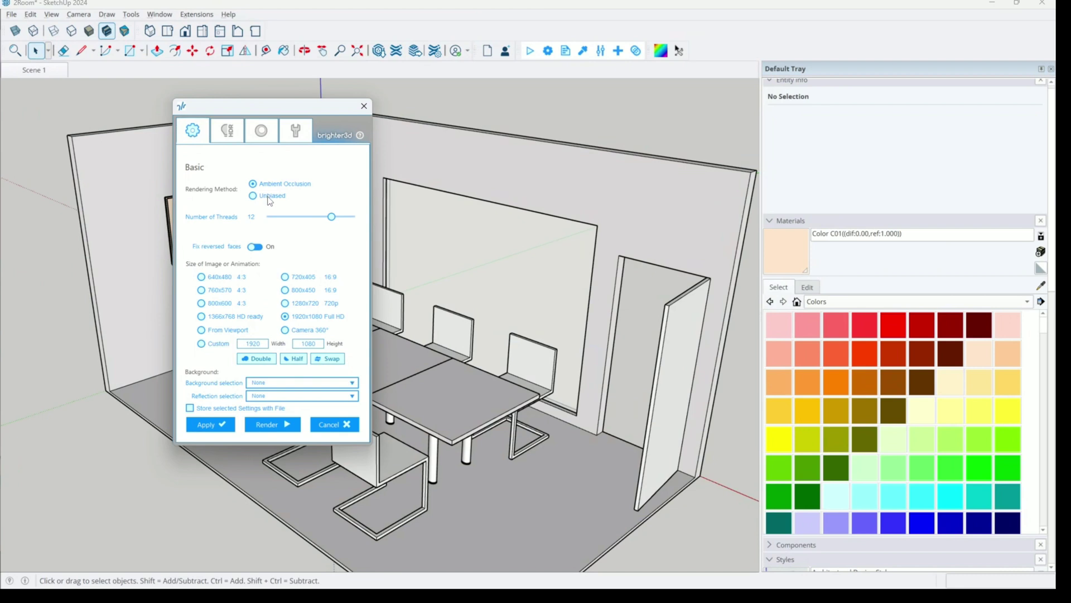
pyautogui.click(227, 132)
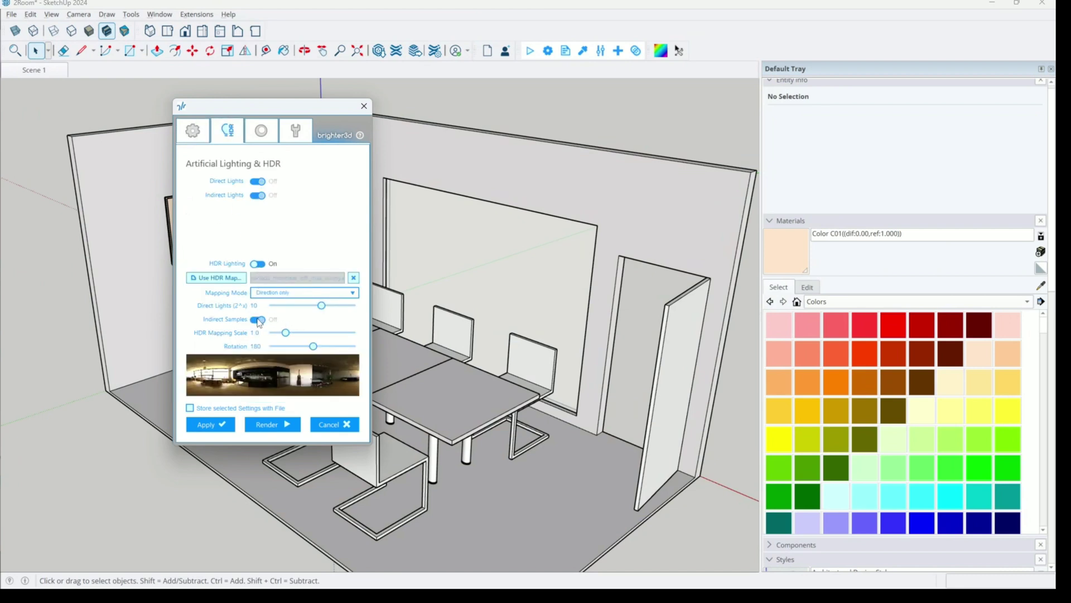
pyautogui.click(258, 321)
pyautogui.click(287, 425)
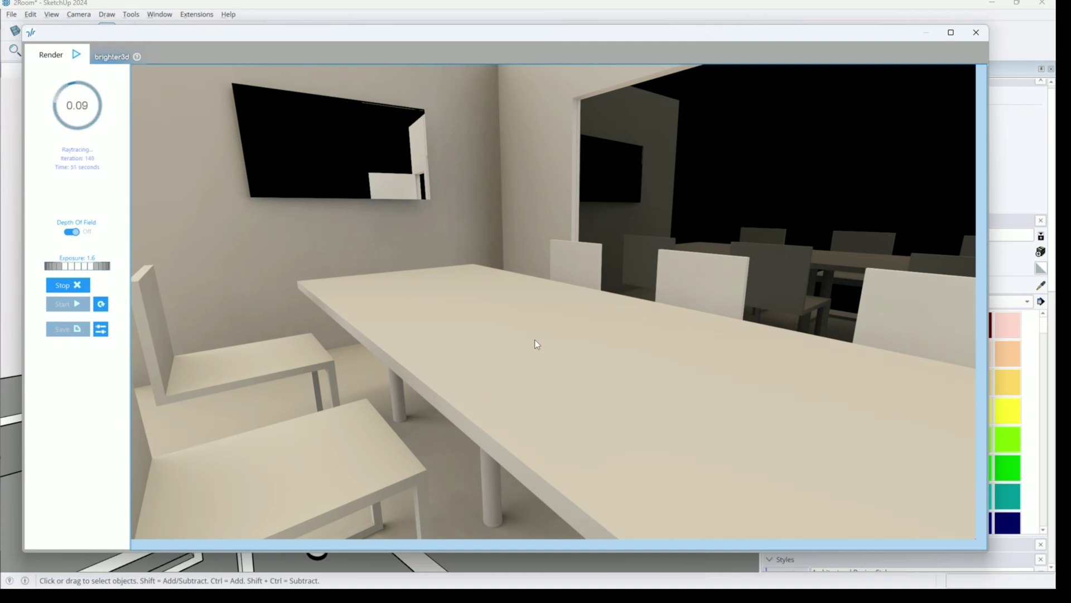
# - Paint the cream wall picture with the wall's sampled Metal Rusted material and render again
pyautogui.click(975, 33)
pyautogui.scroll(-2, 446, 320)
pyautogui.scroll(-2, 446, 321)
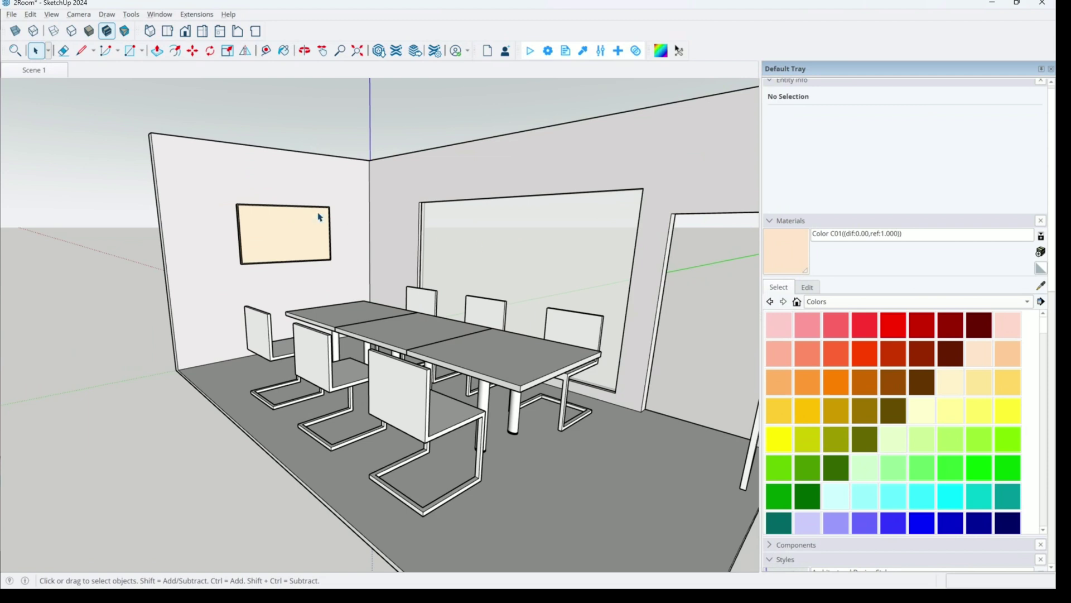
pyautogui.click(1041, 285)
pyautogui.click(600, 155)
pyautogui.click(296, 226)
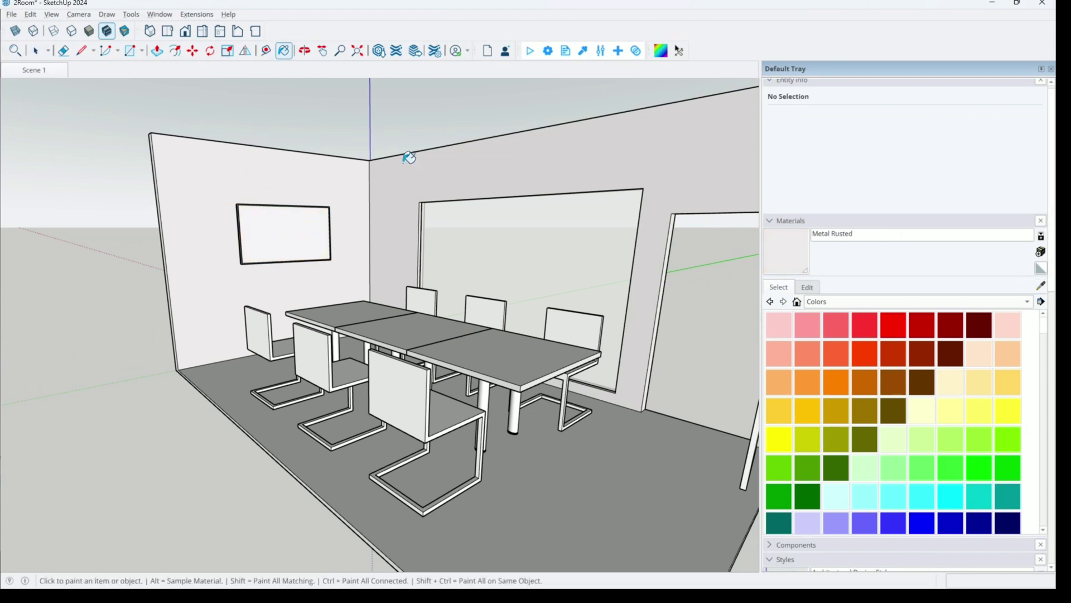
pyautogui.click(529, 51)
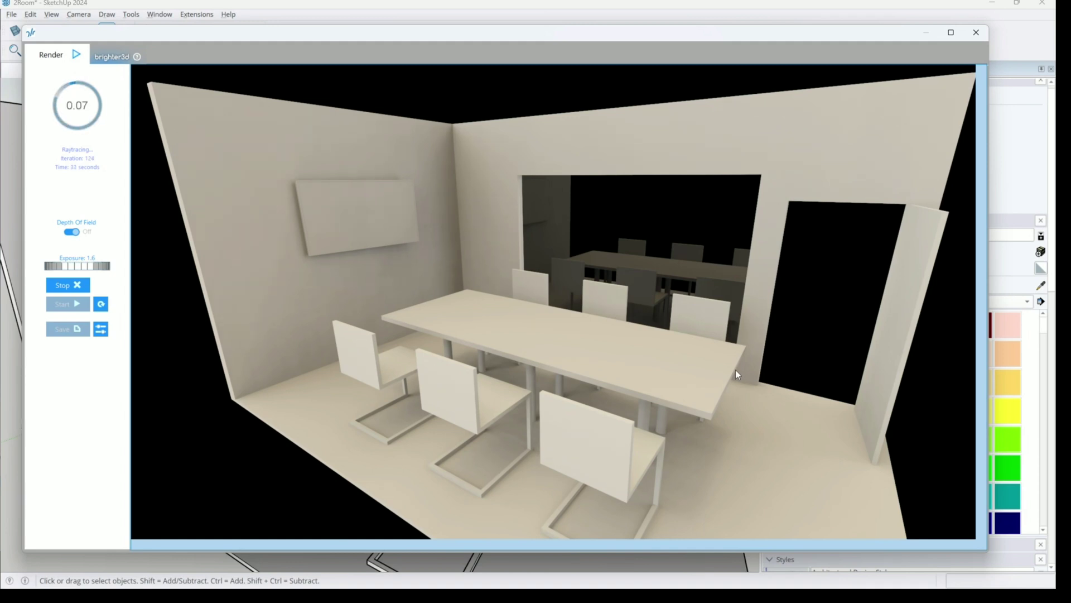
# - Stop the render and load hdrmaps_com_free_010_half.hdr as the HDR map, then render
pyautogui.click(79, 285)
pyautogui.click(977, 33)
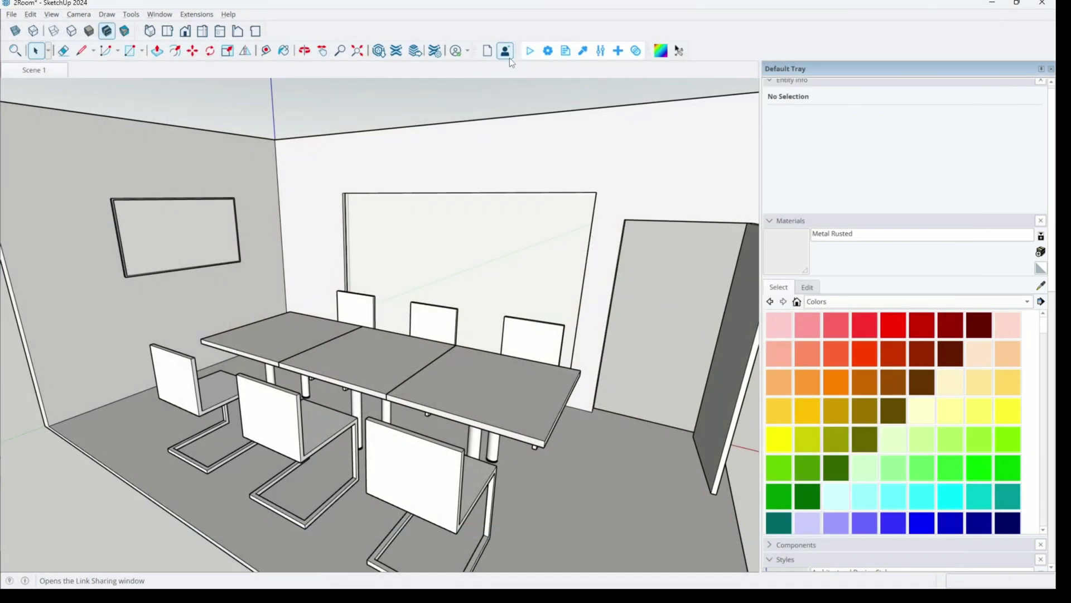
pyautogui.click(548, 51)
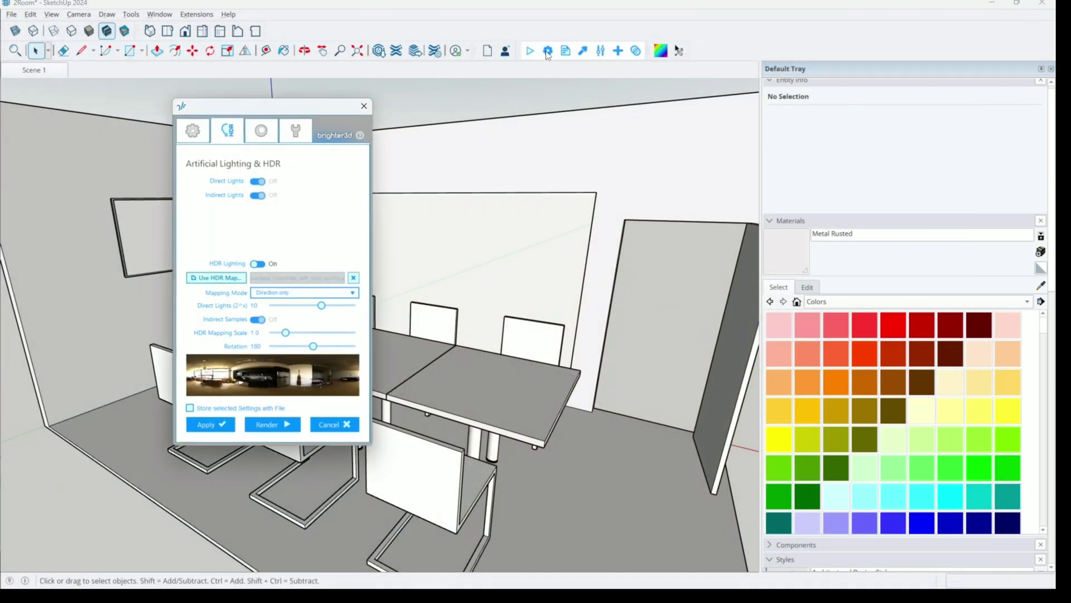
pyautogui.click(238, 278)
pyautogui.scroll(-5, 321, 285)
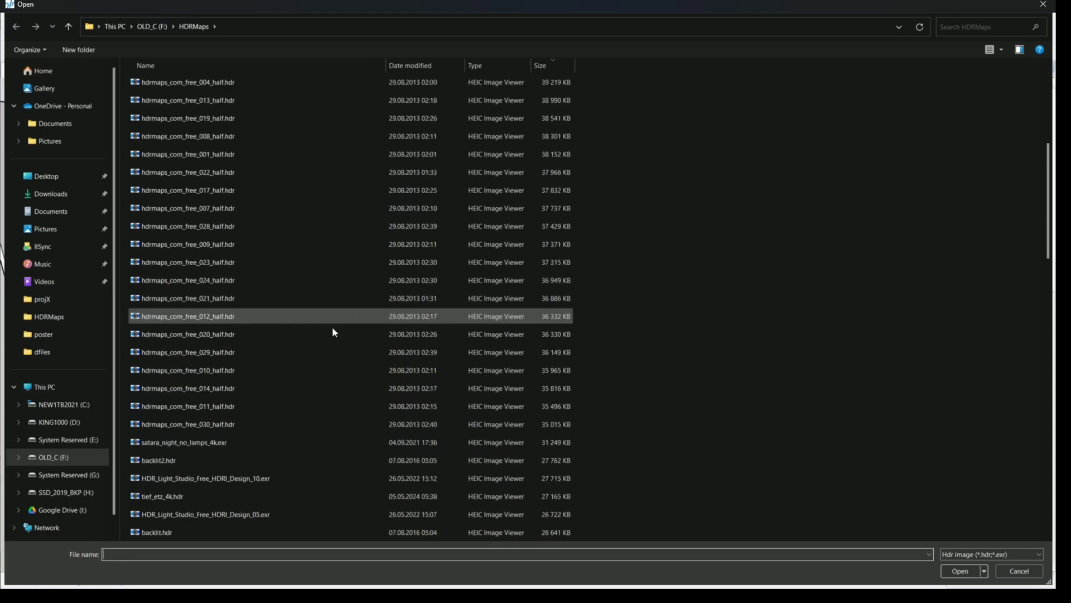
pyautogui.doubleClick(223, 370)
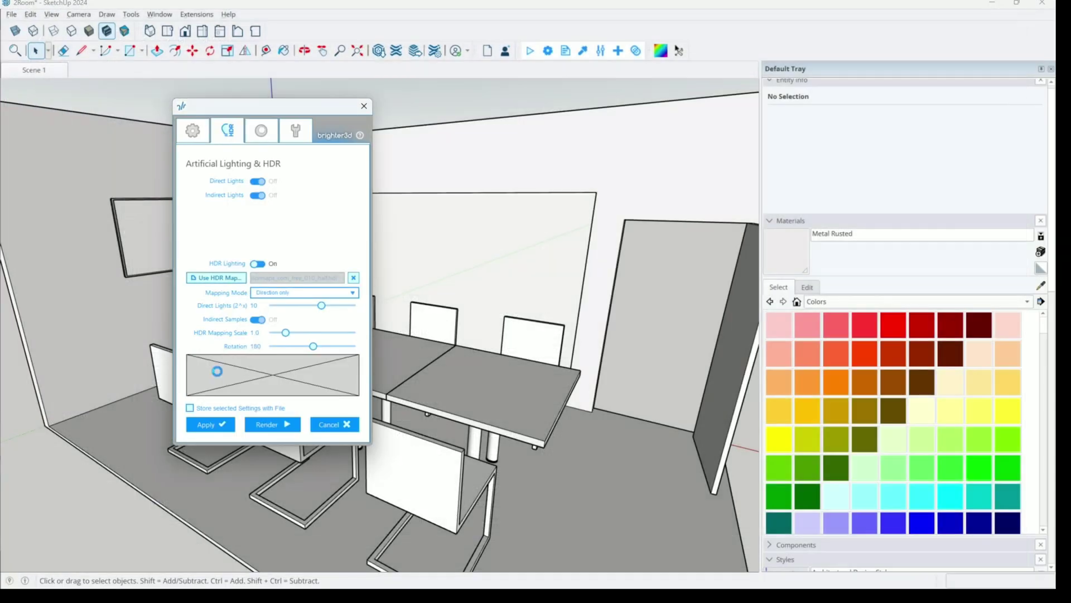
pyautogui.click(283, 425)
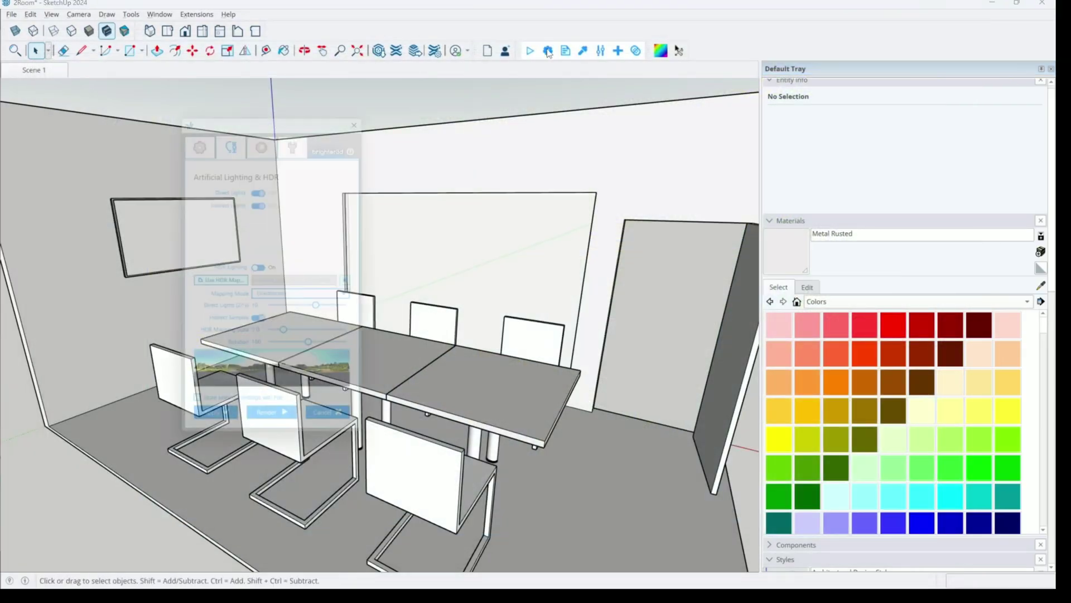
# - Set Background selection and Reflection selection to None in the Basic settings and re-render
pyautogui.click(204, 134)
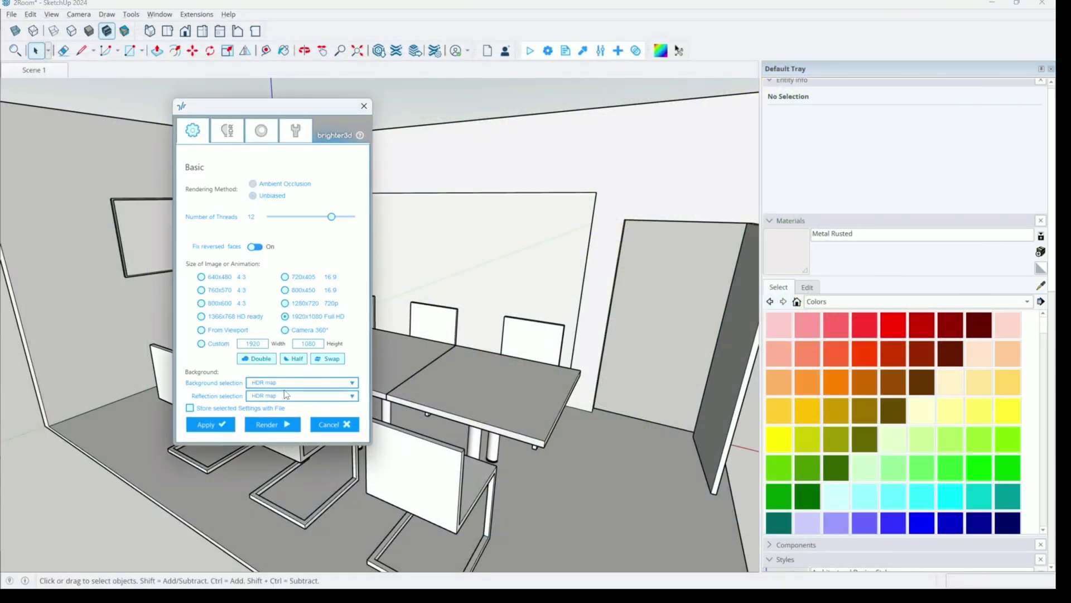
pyautogui.click(284, 383)
pyautogui.click(287, 356)
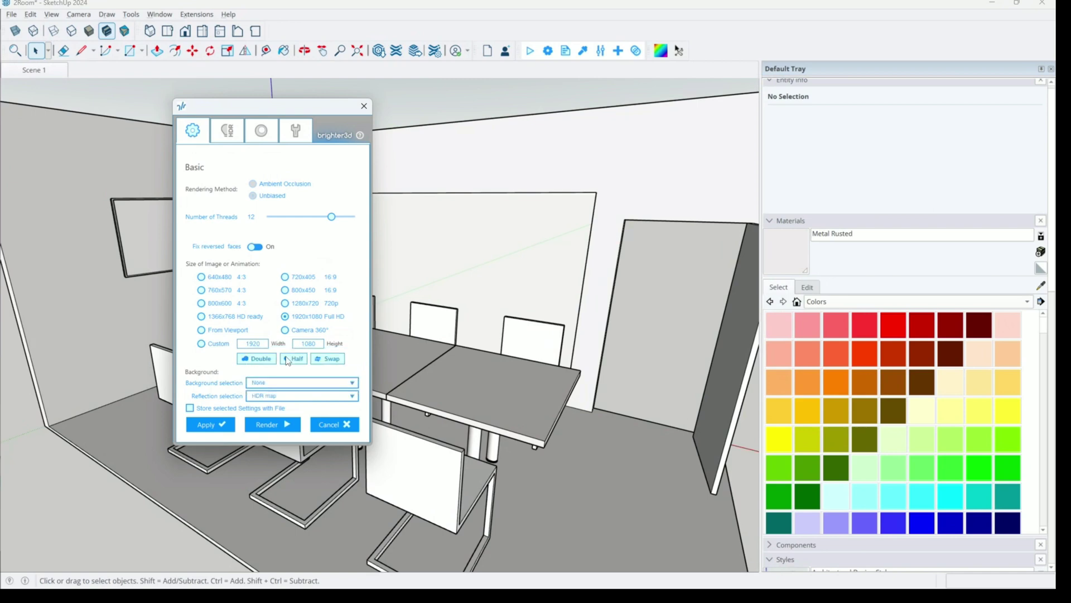
pyautogui.click(286, 395)
pyautogui.click(286, 405)
pyautogui.click(282, 424)
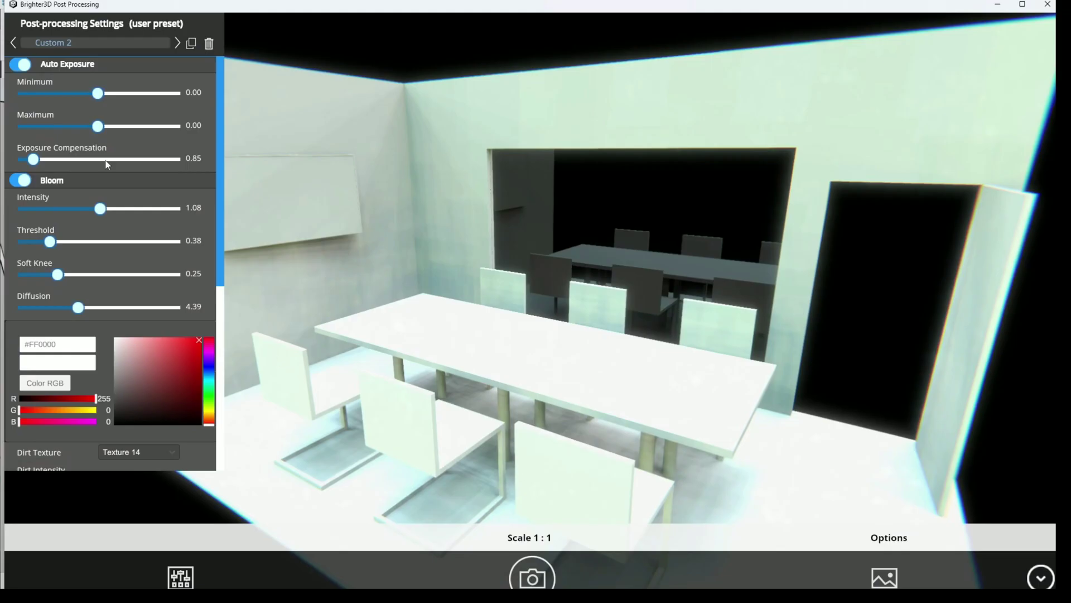
# - Turn on depth of field with focus distance 30.88 and aperture 12.77
pyautogui.moveTo(221, 242); pyautogui.dragTo(226, 419)
pyautogui.click(30, 212)
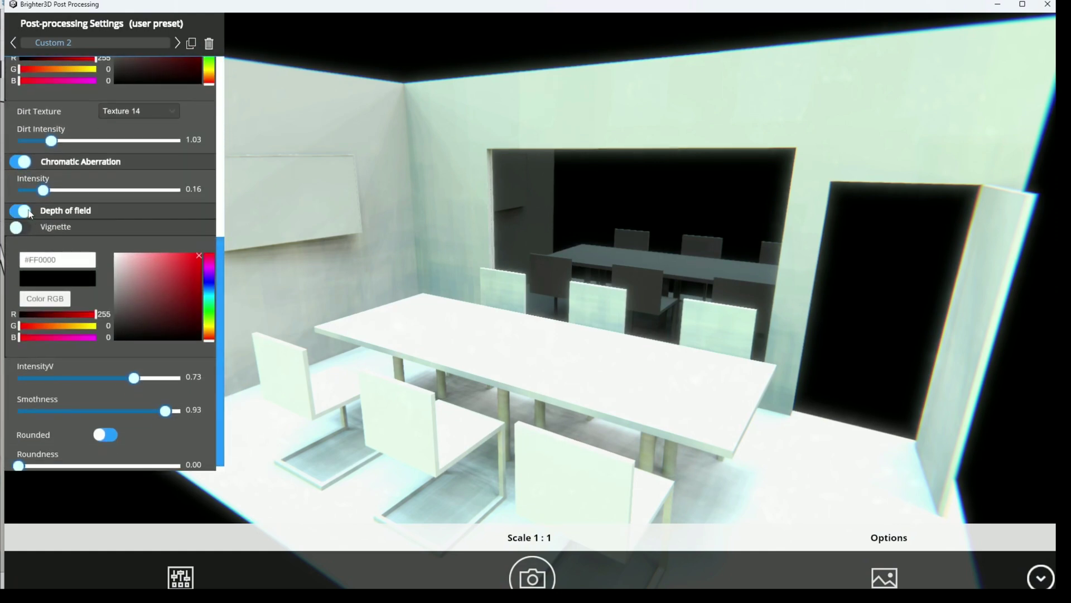
pyautogui.moveTo(19, 239); pyautogui.dragTo(66, 239)
pyautogui.moveTo(19, 272); pyautogui.dragTo(87, 279)
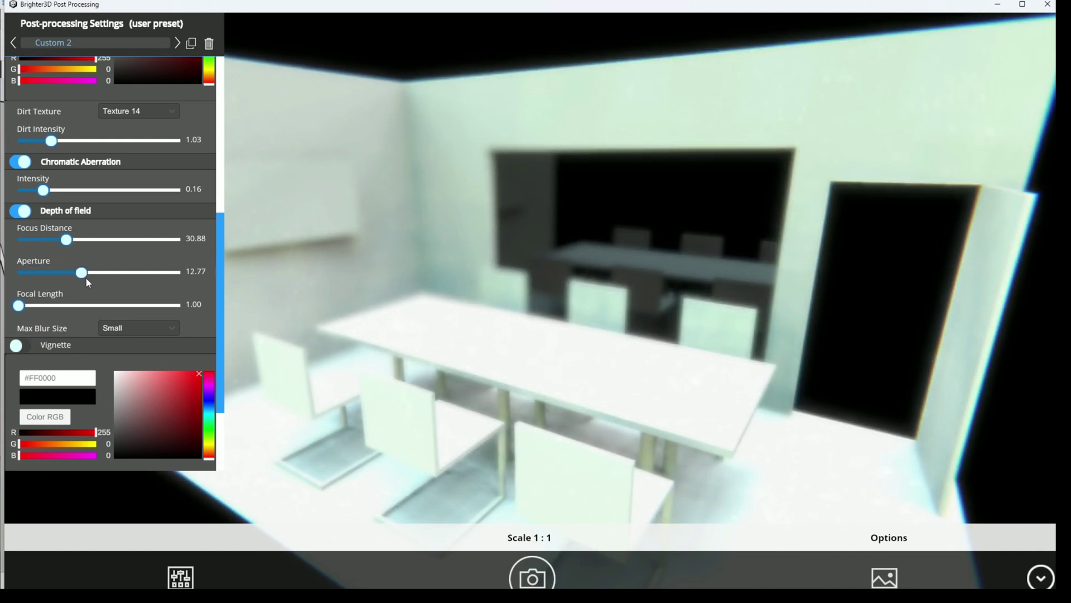
# - Hide and restore the settings panel to preview the depth-of-field blur on the full render
pyautogui.click(505, 304)
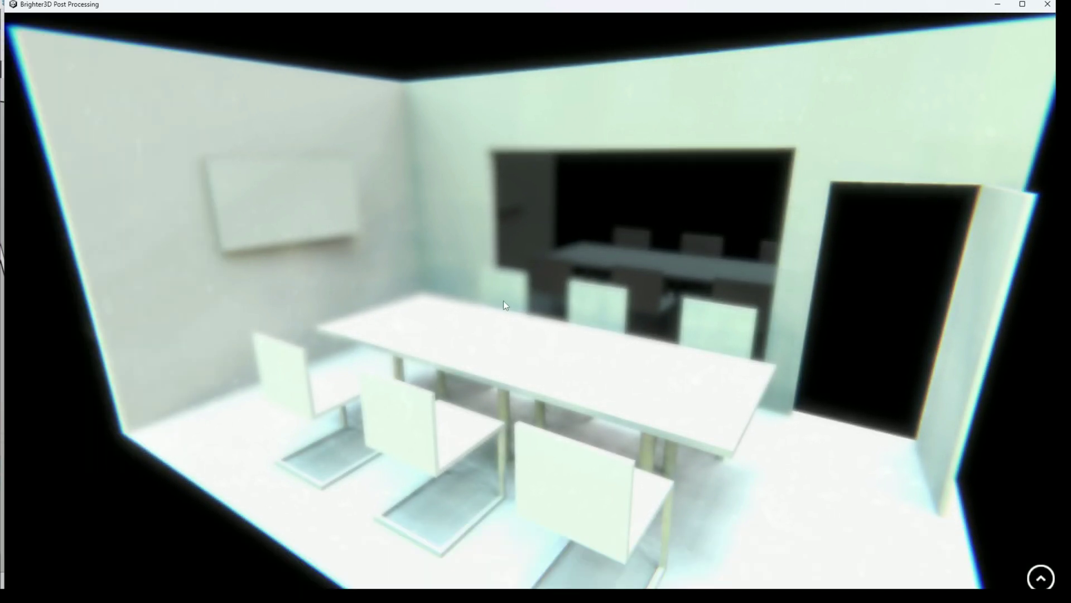
pyautogui.click(565, 319)
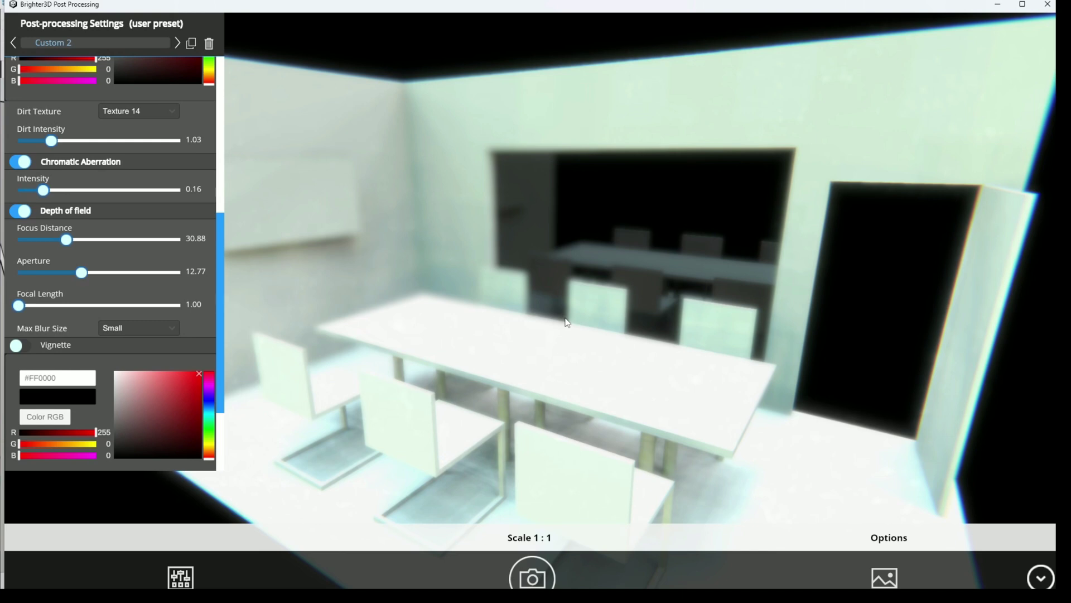
pyautogui.click(520, 307)
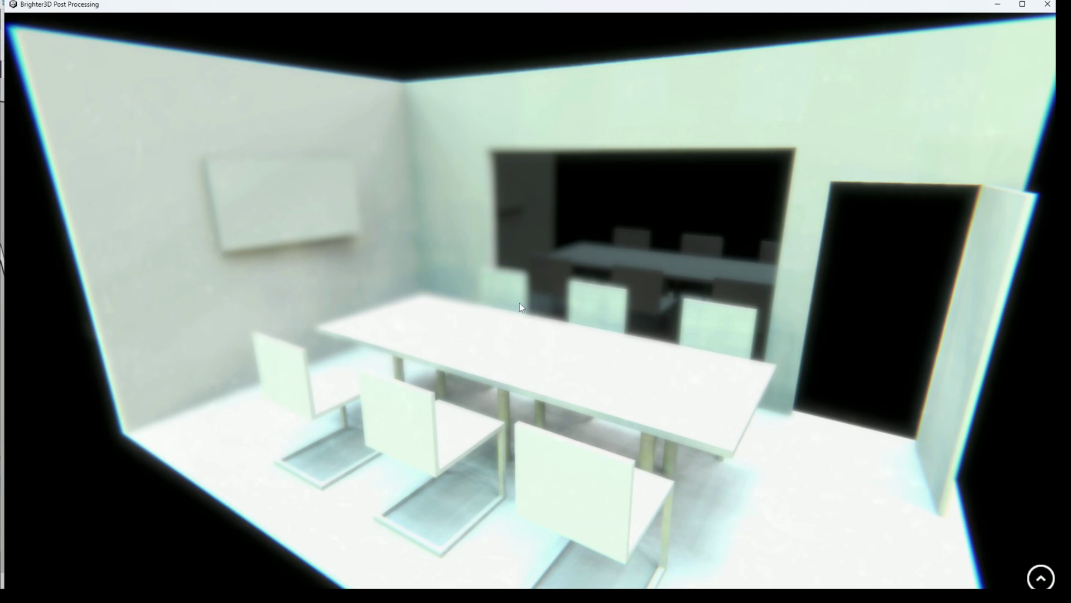
pyautogui.click(518, 303)
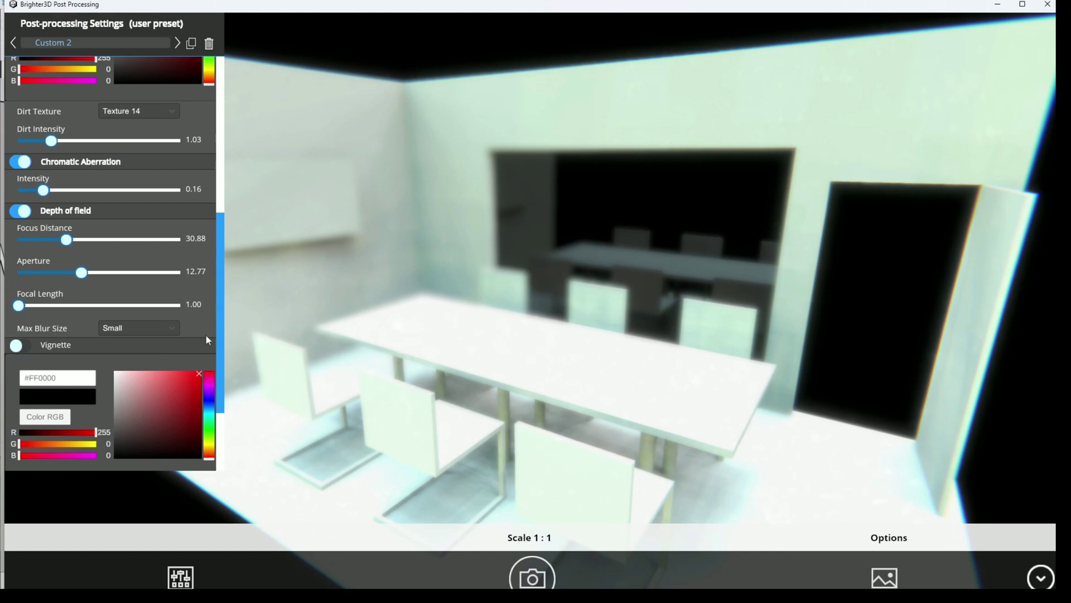
pyautogui.scroll(-3, 206, 336)
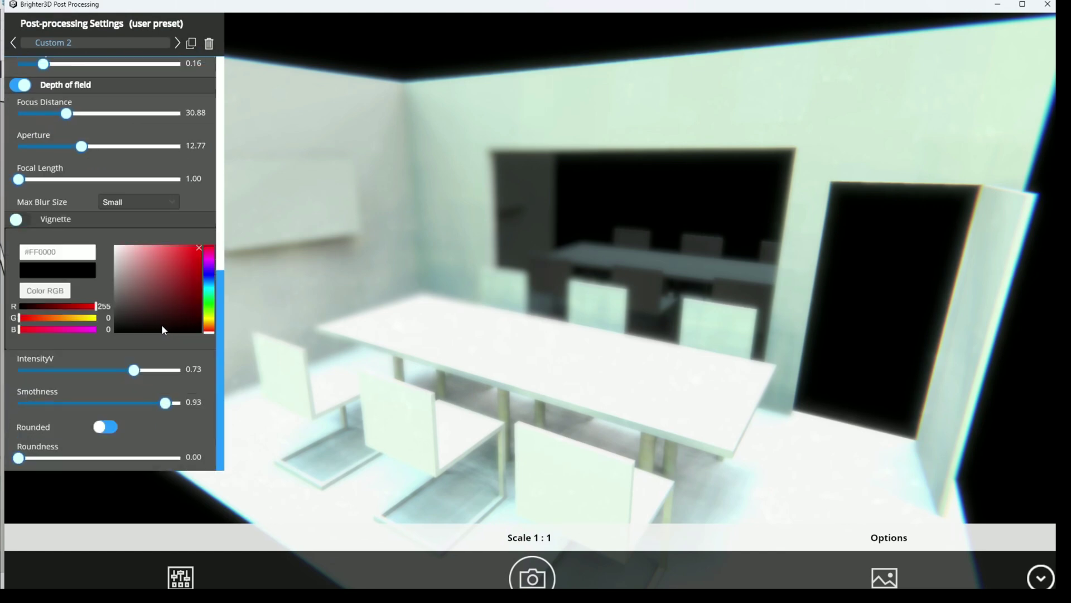